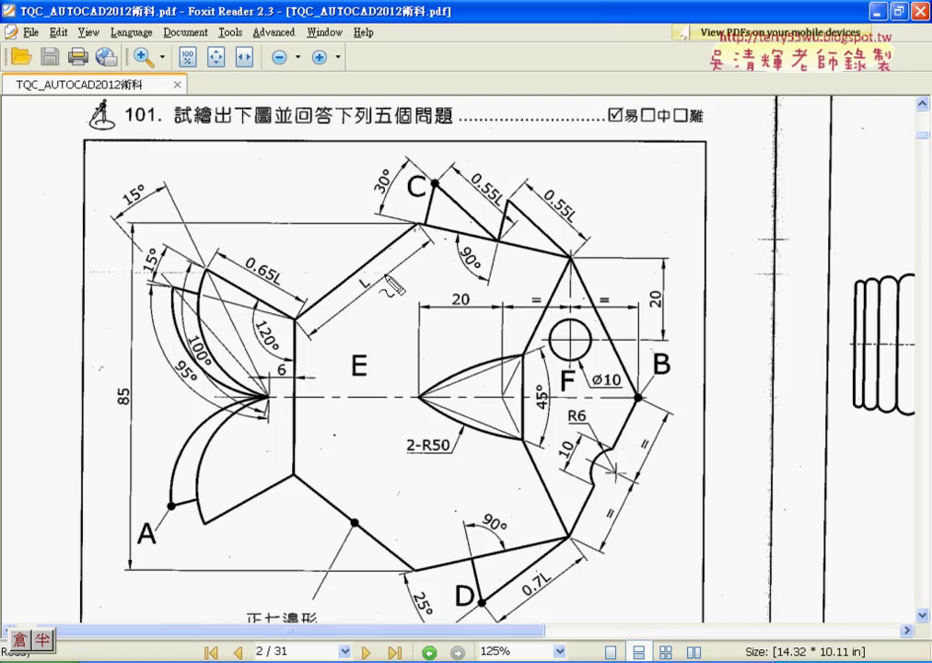
- Mark the L length, the 0.55L edge and the spike on the exam figure, then clear the marks
drag(360, 272, 365, 301)
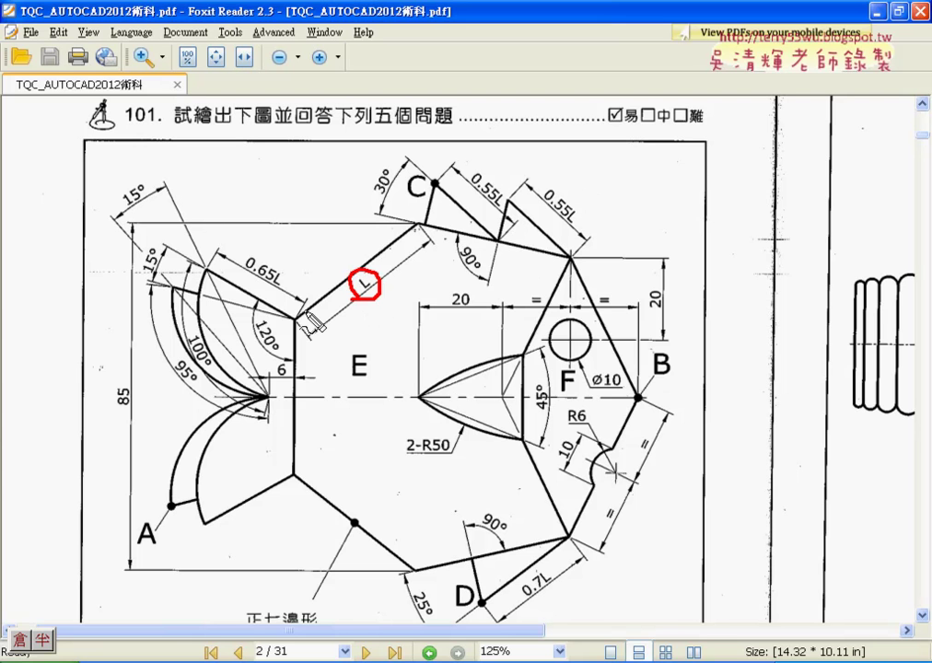
drag(288, 315, 301, 324)
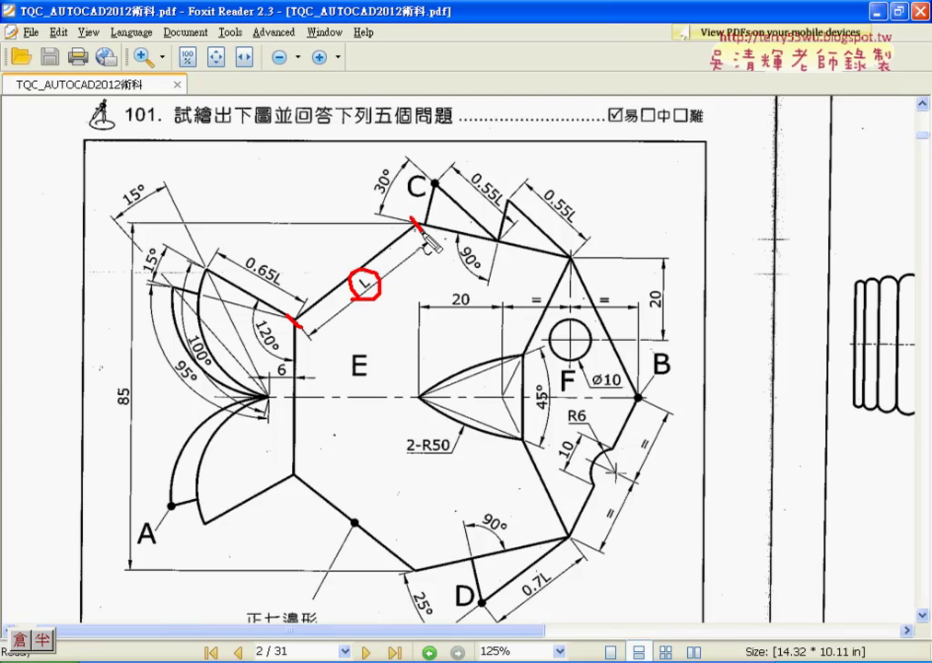
drag(412, 219, 423, 231)
mouse_move(569, 256)
mouse_down()
mouse_move(510, 200)
mouse_move(582, 228)
mouse_up()
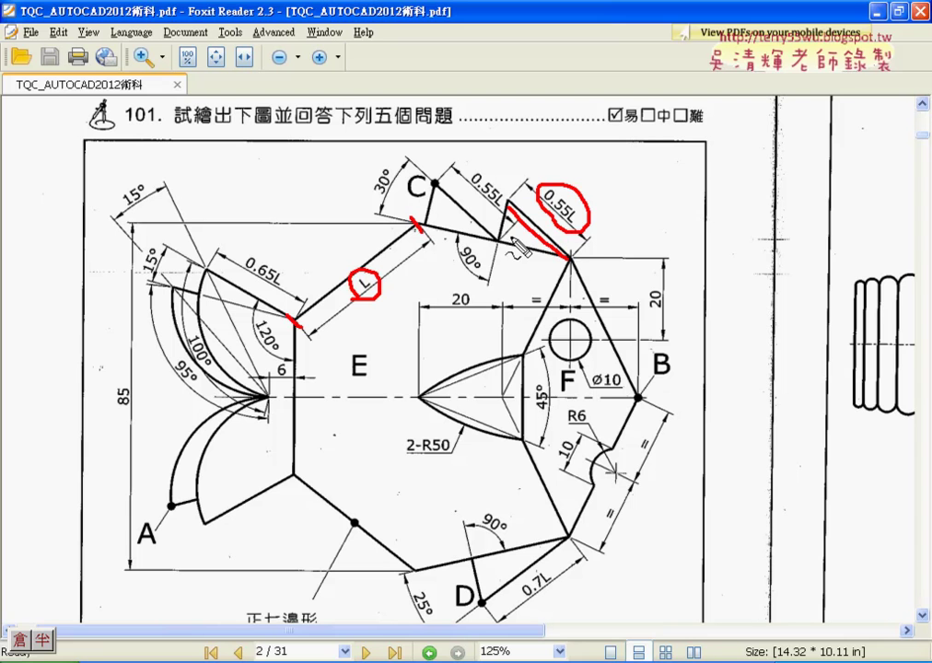
mouse_move(516, 220)
mouse_down()
mouse_move(506, 241)
mouse_move(520, 247)
mouse_move(509, 241)
mouse_up()
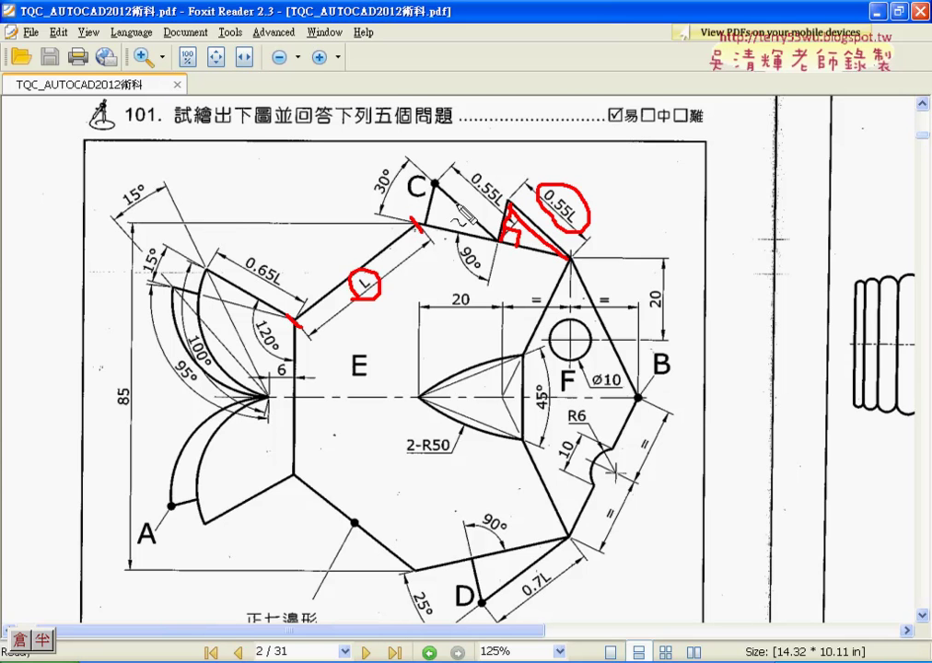
key(Escape)
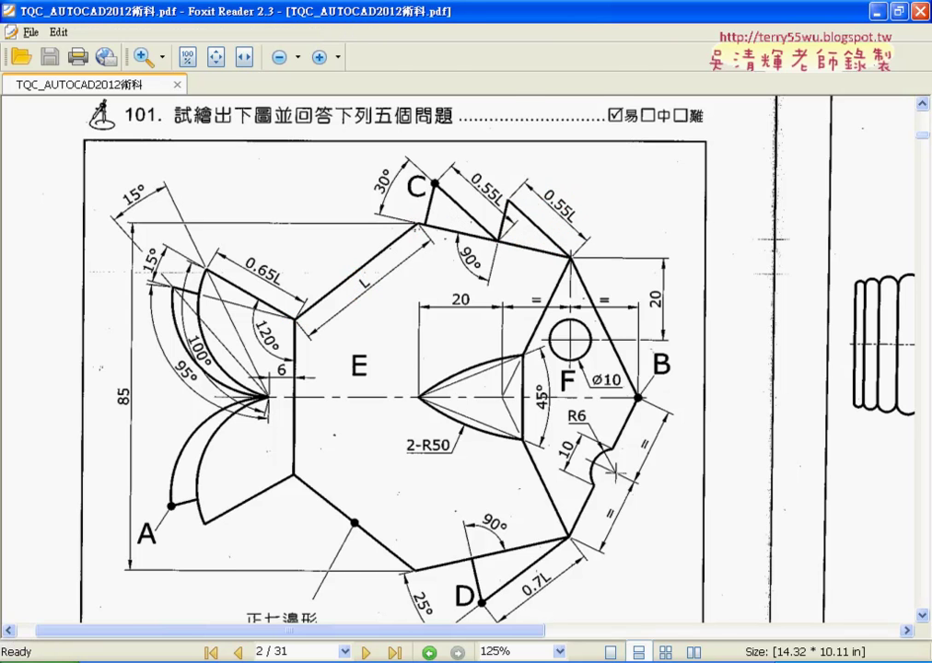
- Back in AutoCAD, undo the red triangular spikes and the red edge colour
key(alt+Tab)
mouse_move(215, 279)
middle_down()
mouse_move(267, 273)
mouse_move(308, 285)
middle_up()
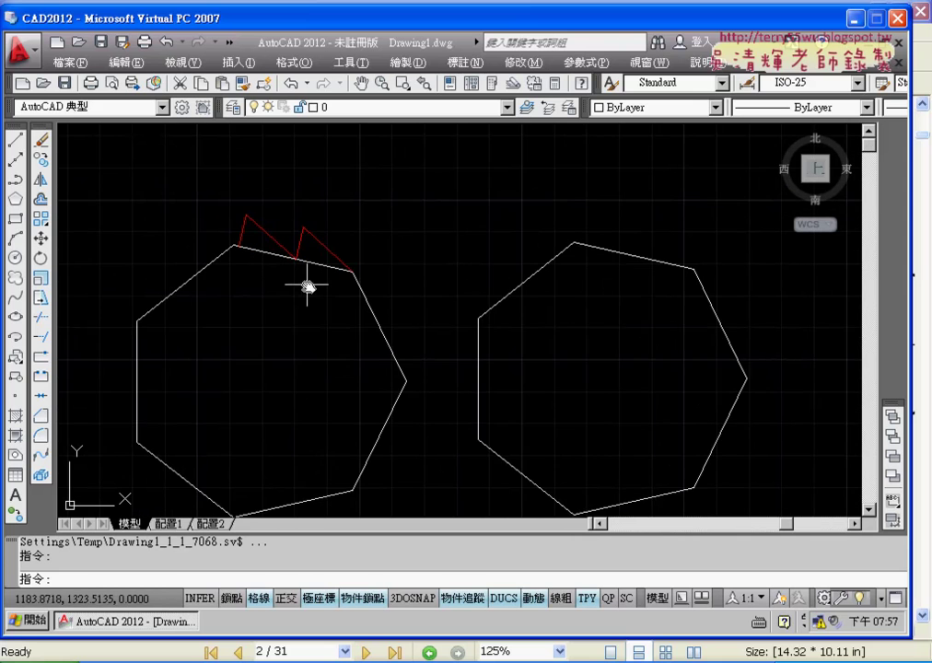
scroll(322, 276, up, 2)
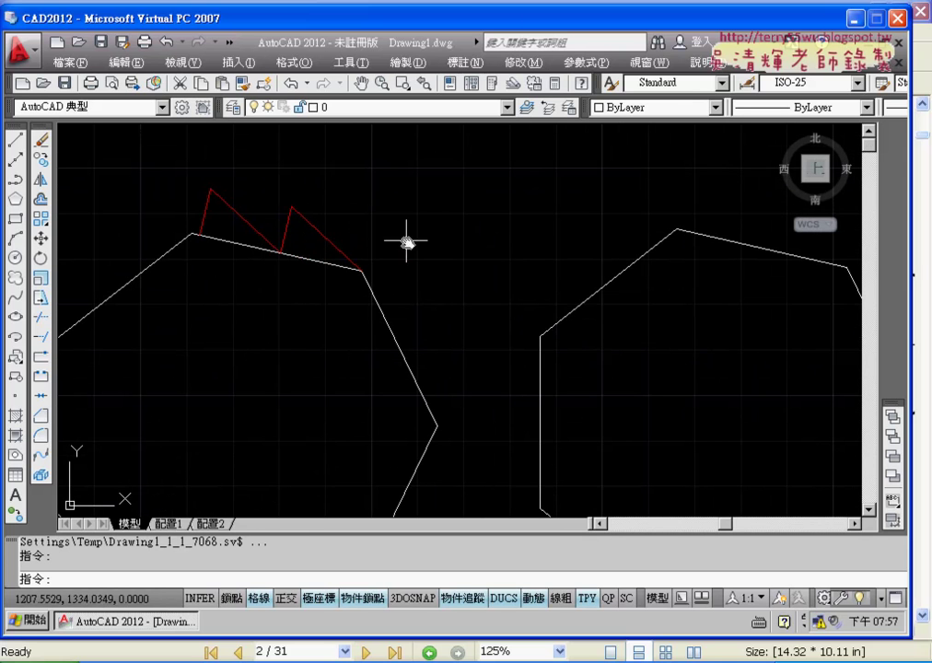
scroll(717, 343, down, 2)
mouse_move(737, 350)
middle_down()
mouse_move(673, 351)
mouse_move(532, 315)
middle_up()
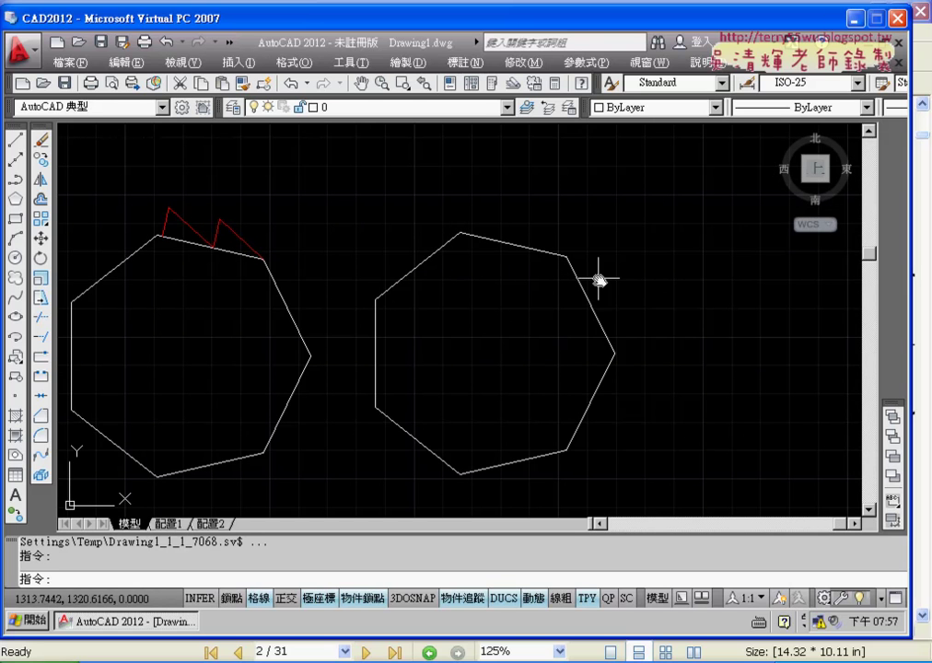
key(ctrl+z)
key(ctrl+z)
key(ctrl+z)
key(ctrl+z)
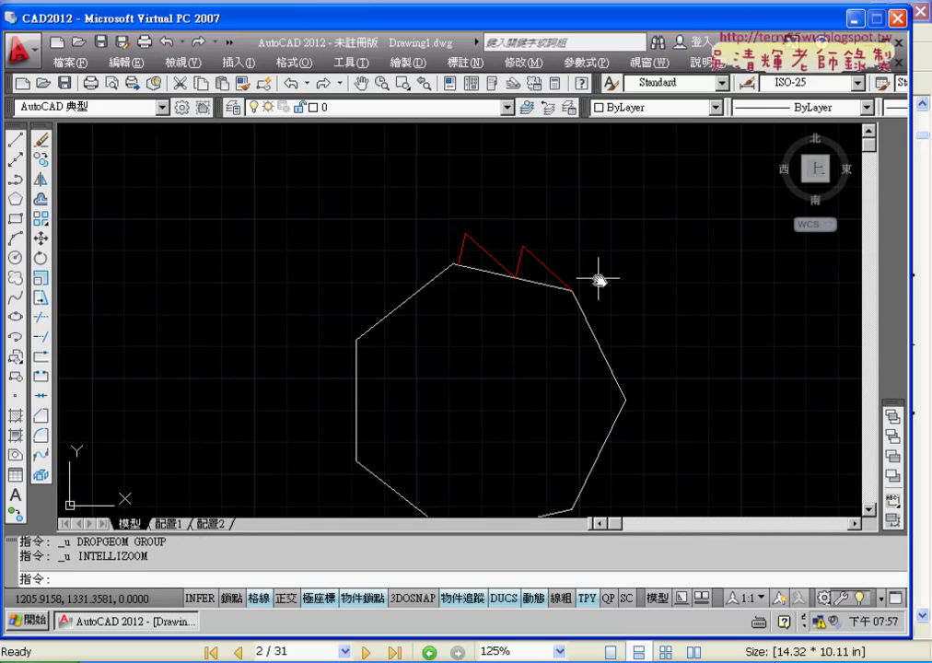
key(ctrl+z)
key(ctrl+z)
key(ctrl+z)
key(ctrl+z)
key(ctrl+z)
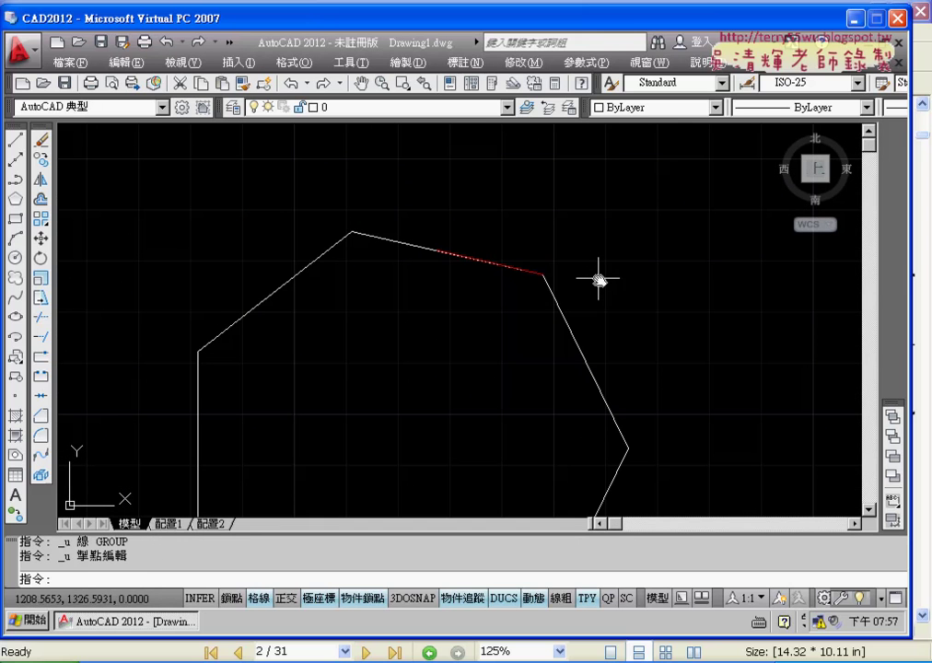
key(ctrl+z)
key(ctrl+z)
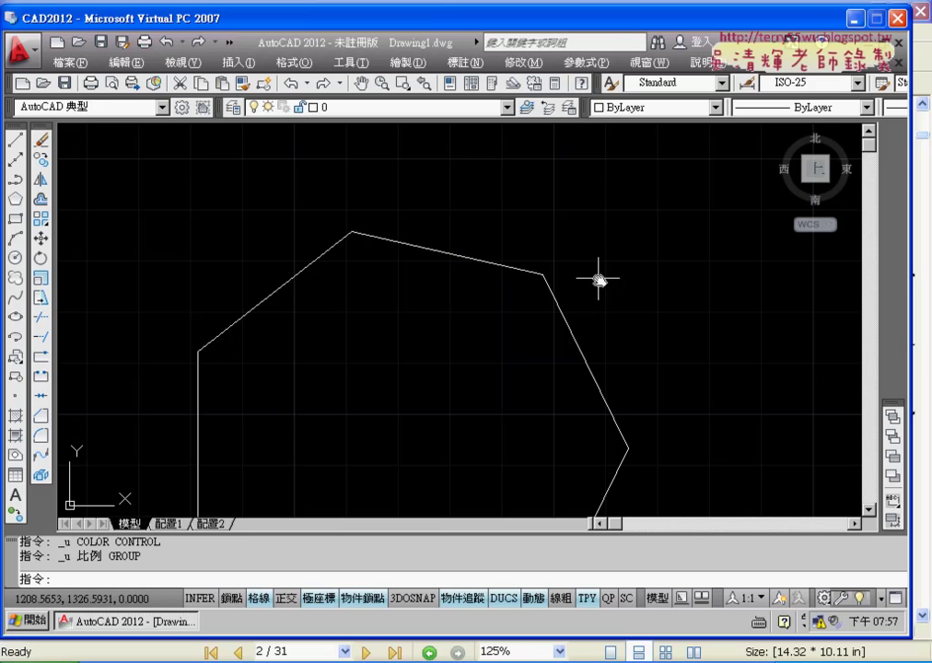
key(ctrl+z)
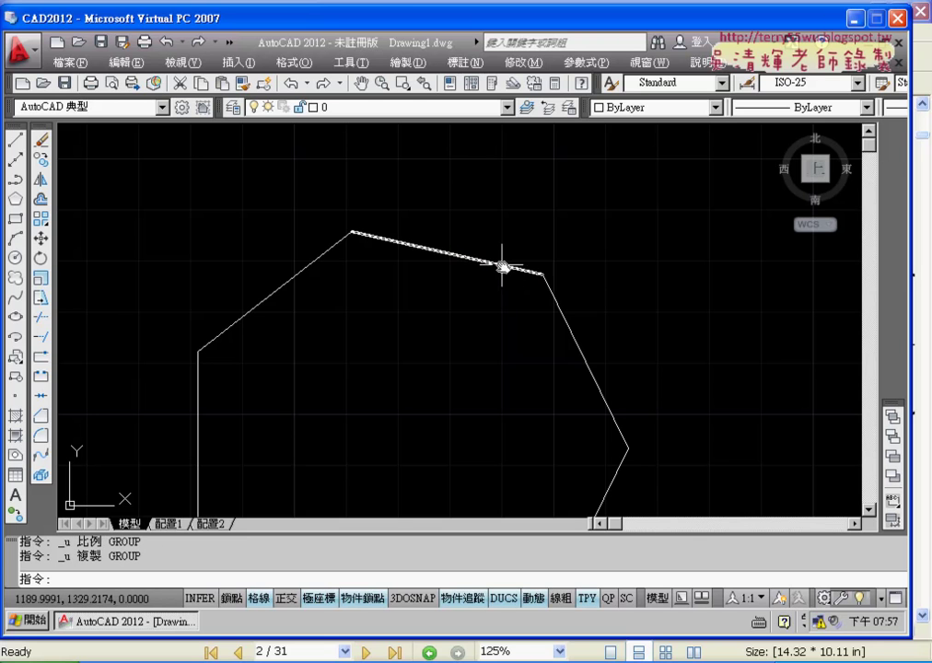
- Keep undoing until only the single plain heptagon remains
key(ctrl+z)
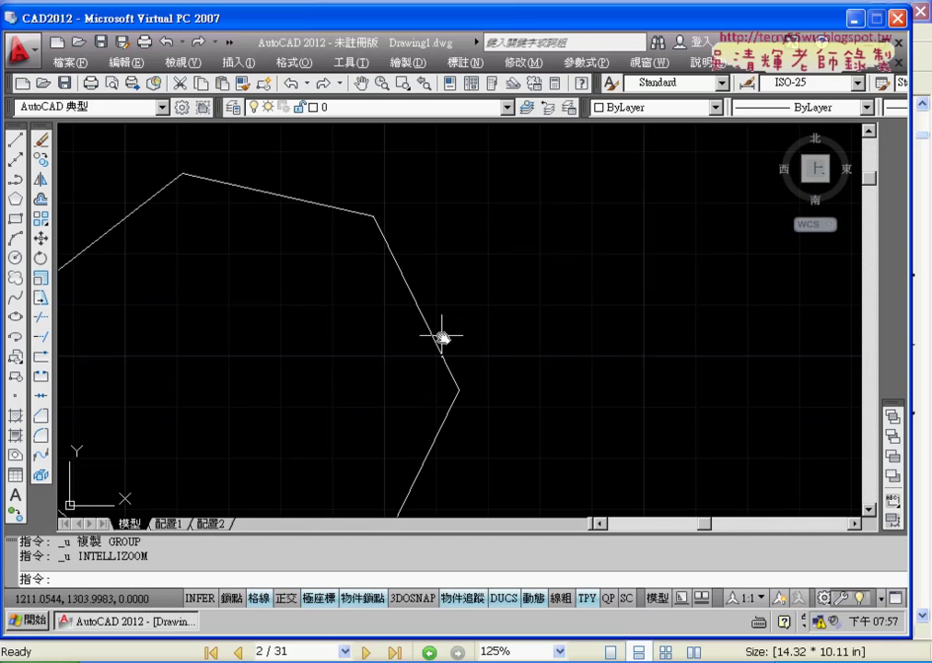
scroll(442, 338, down, 2)
middle_drag(521, 337, 647, 297)
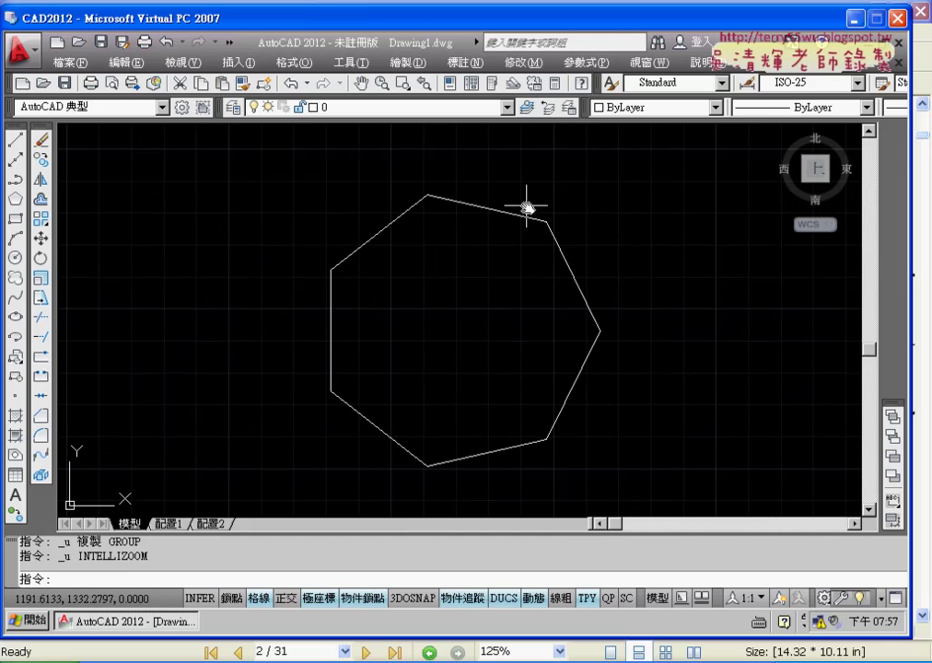
key(ctrl+z)
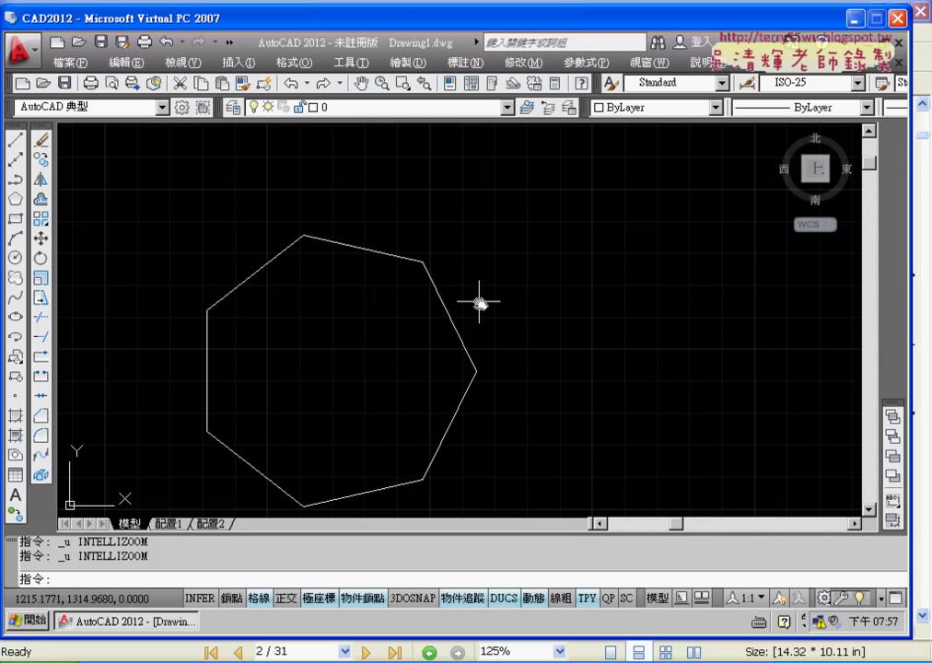
key(ctrl+z)
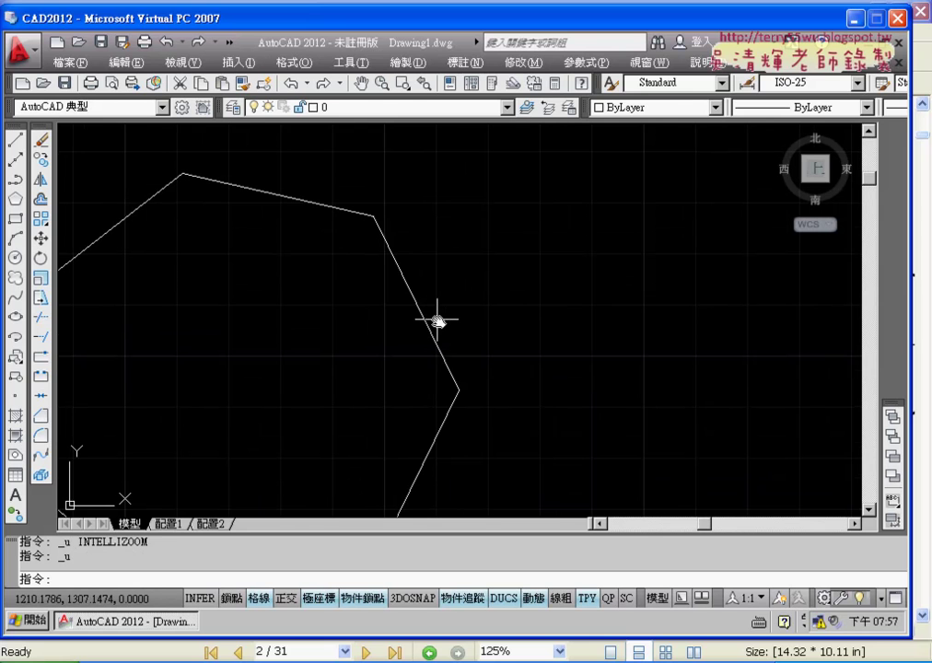
key(ctrl+z)
key(ctrl+z)
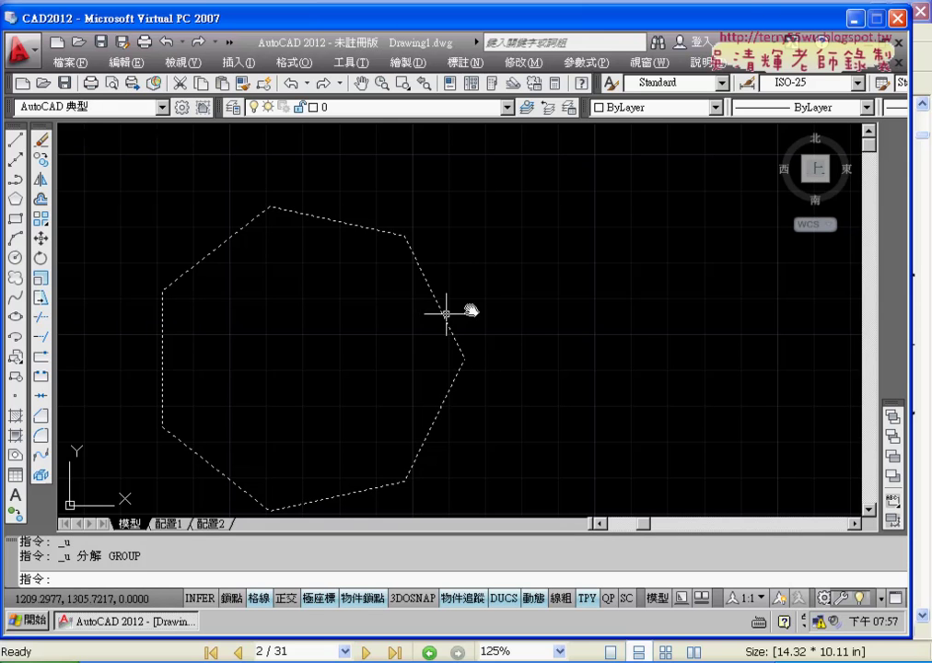
- Cancel any active command and select the entire heptagon polyline
middle_drag(595, 298, 651, 273)
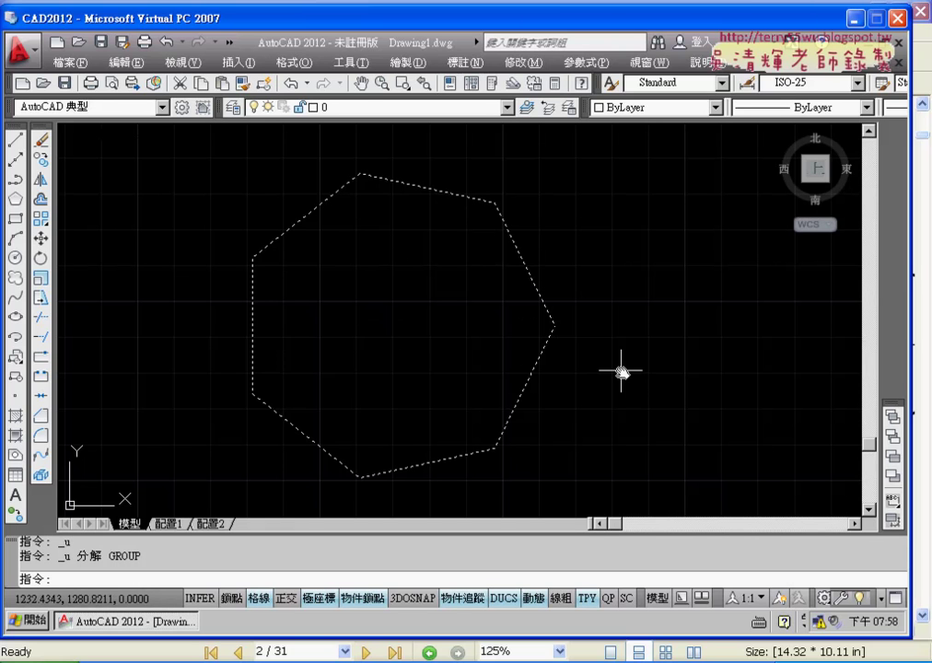
key(Escape)
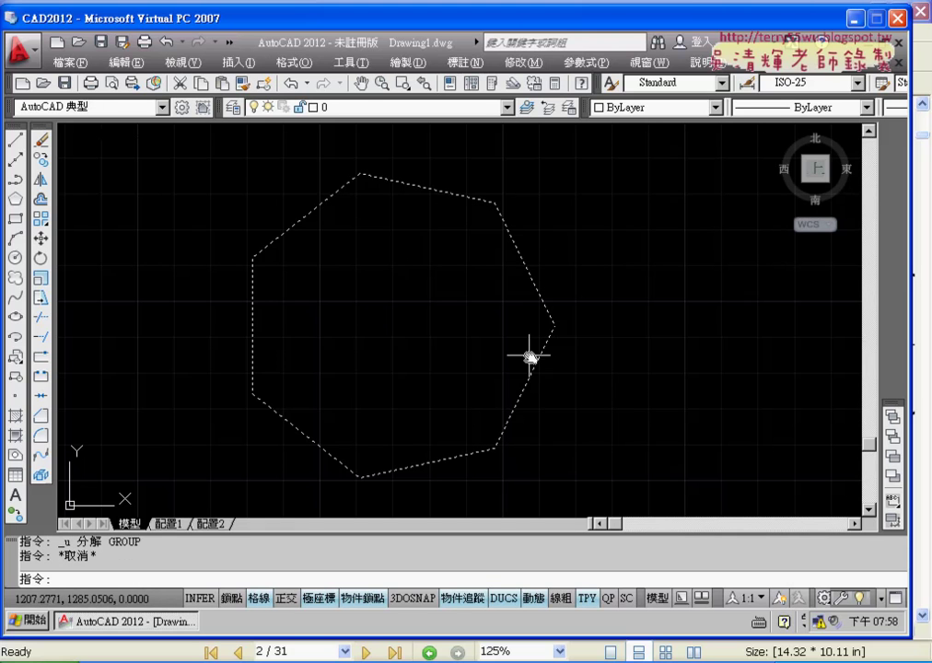
key(Escape)
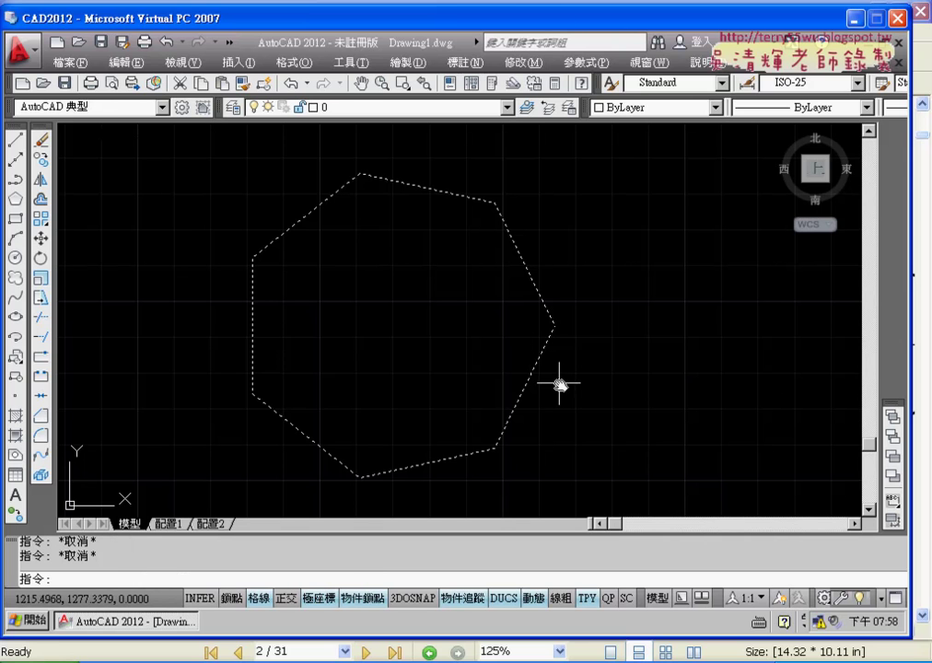
click(544, 379)
click(527, 378)
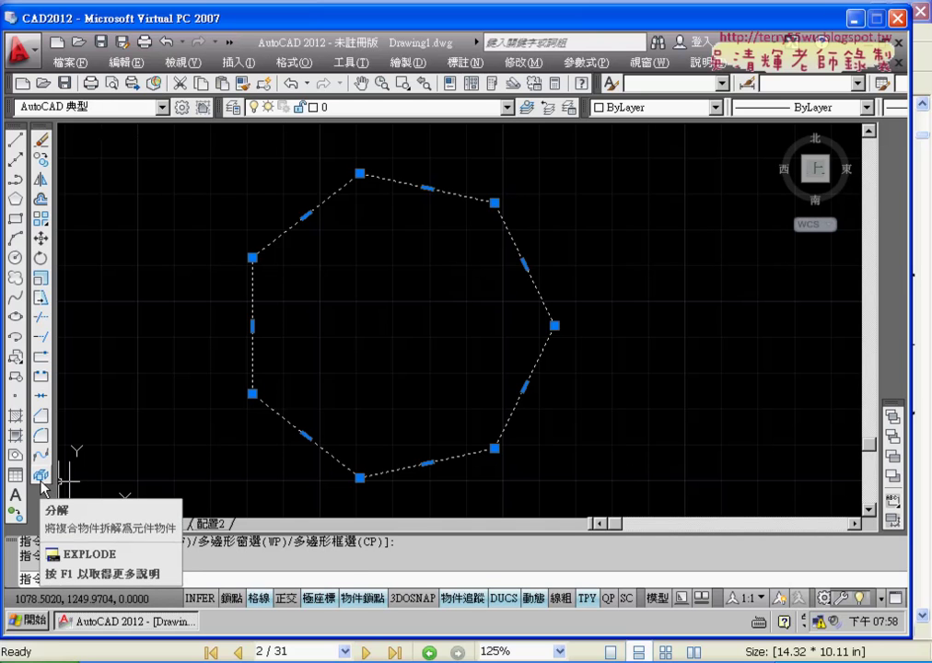
mouse_move(41, 475)
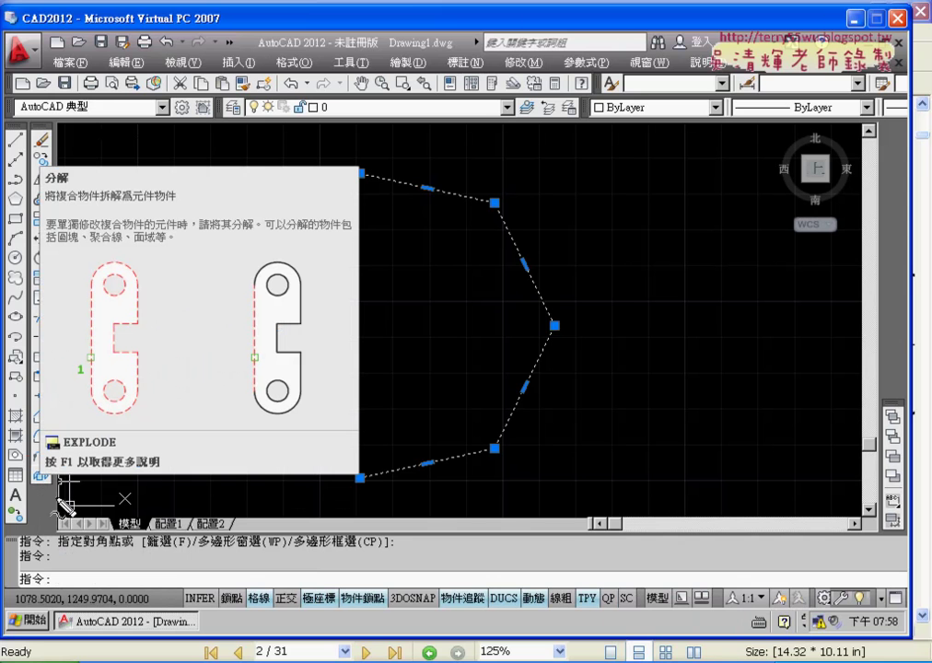
- Explode the selected heptagon with the Modify toolbar's Explode tool
drag(56, 458, 33, 465)
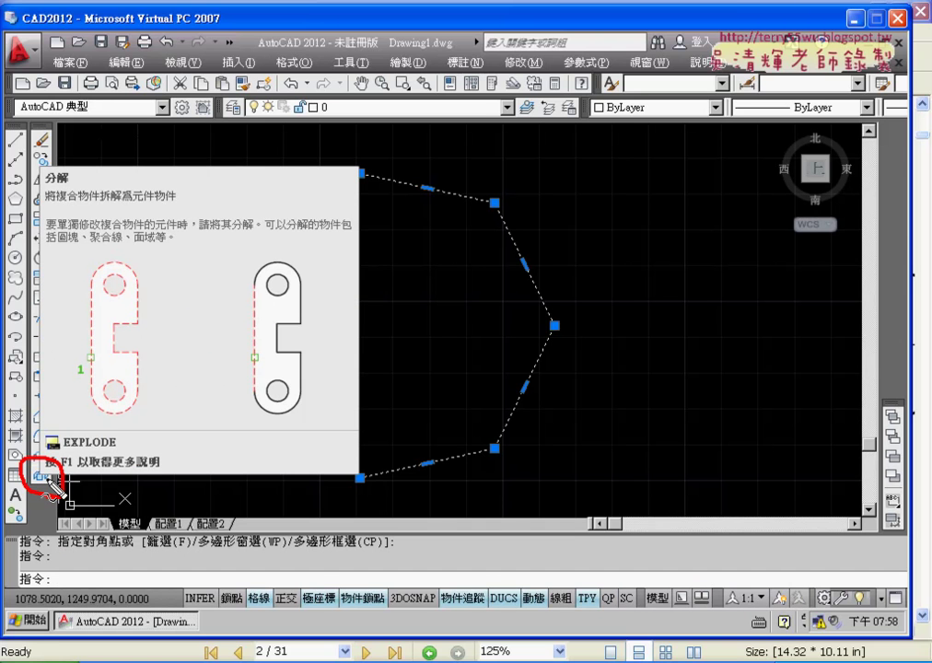
click(43, 476)
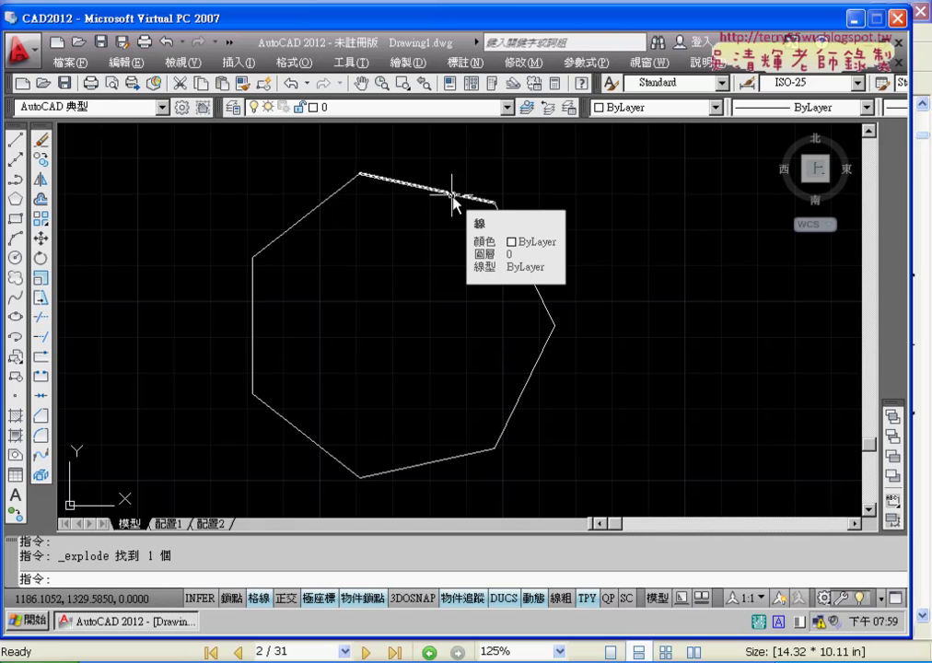
- Scale a copy of the top edge by 0.55 about its right vertex
click(40, 281)
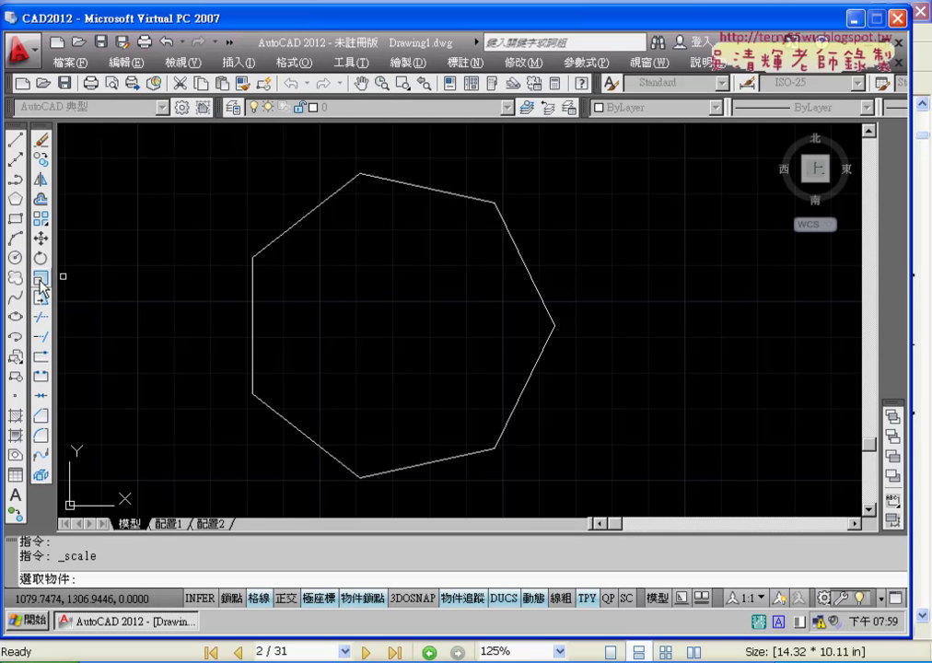
click(435, 190)
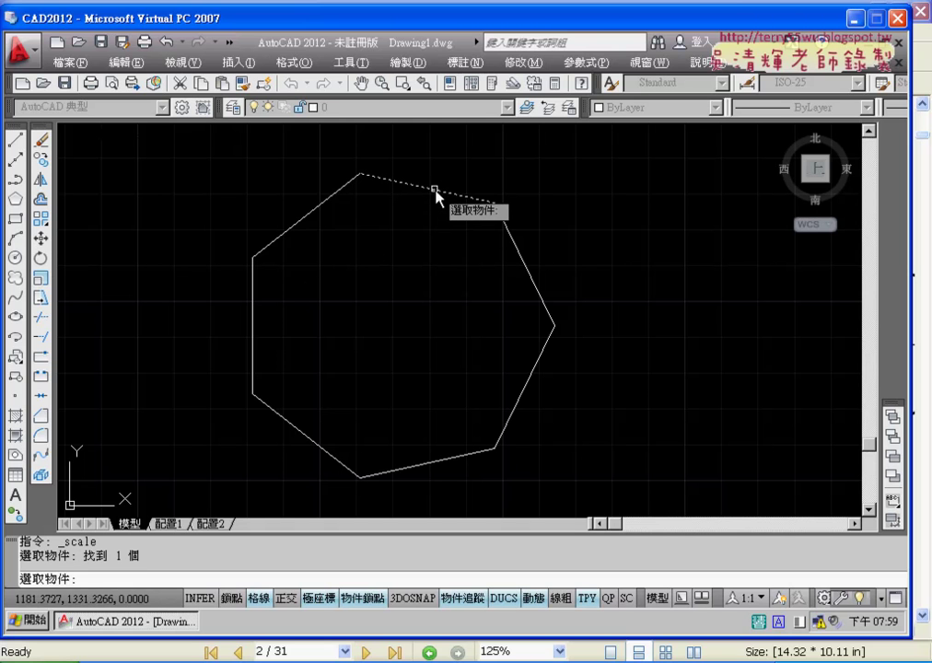
key(Return)
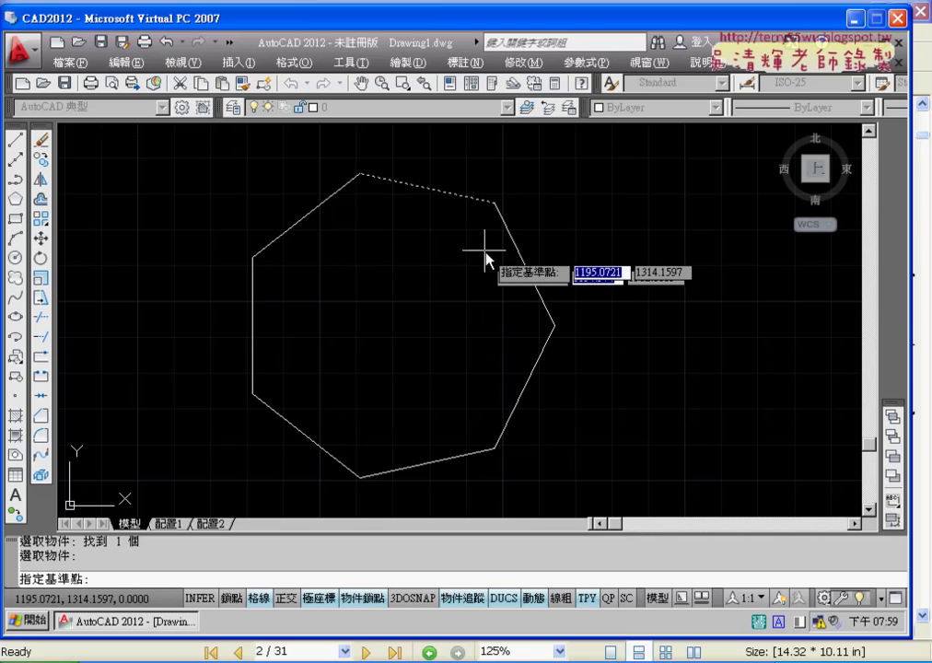
click(494, 203)
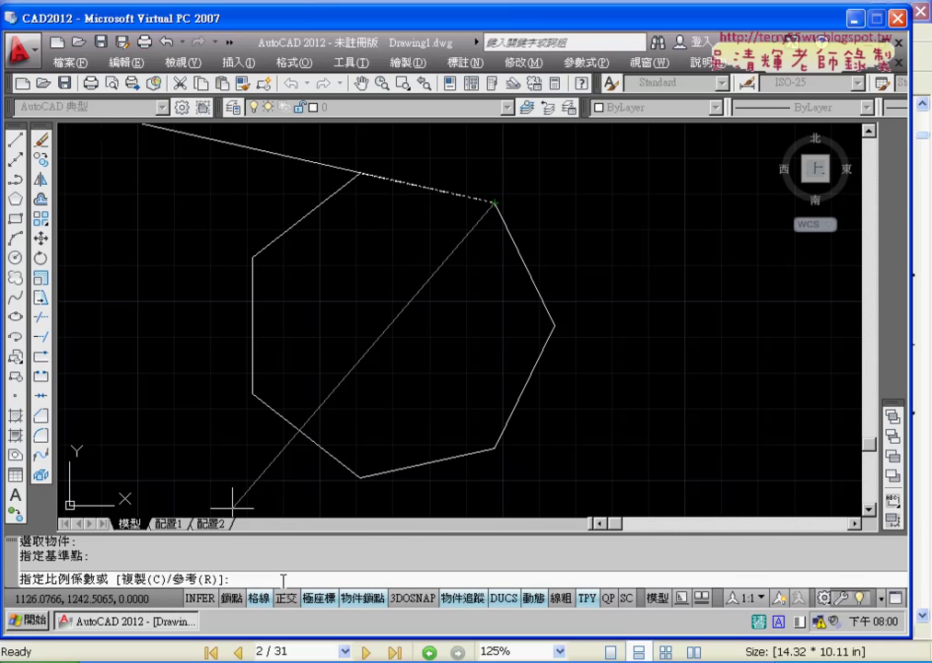
text(c)
key(Return)
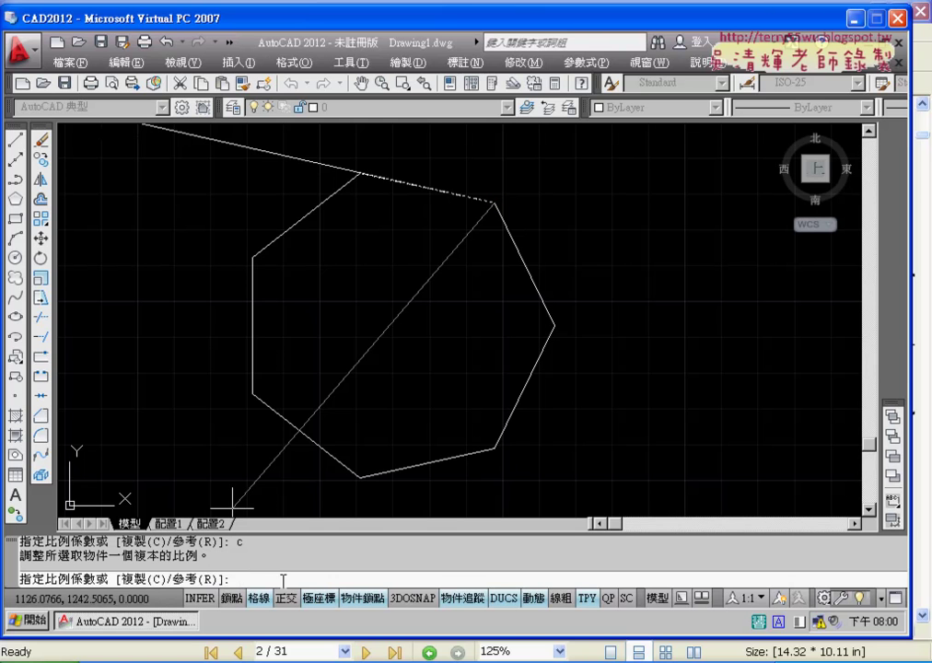
text(0)
text(.55)
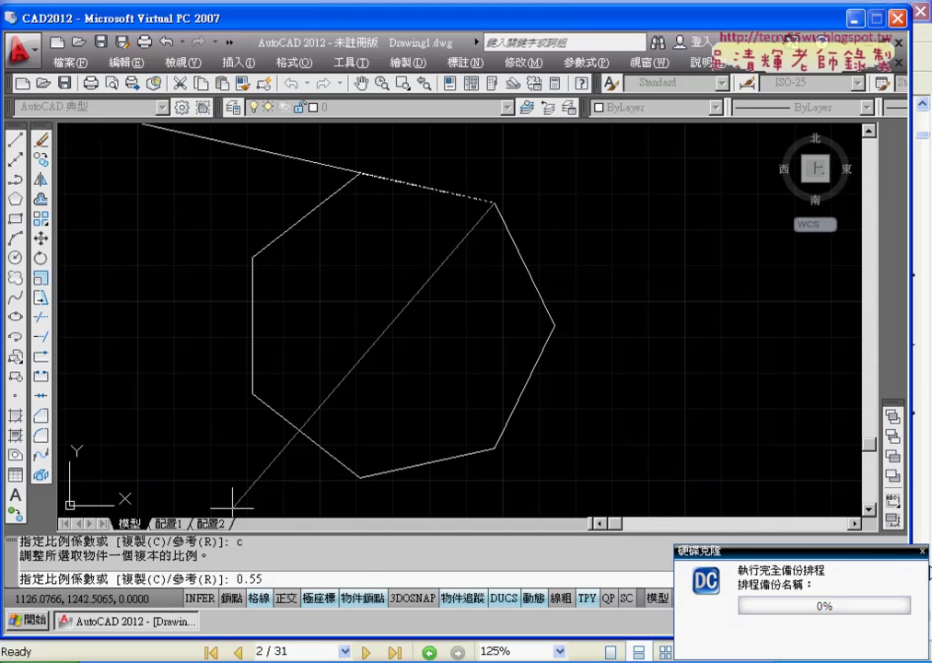
click(923, 551)
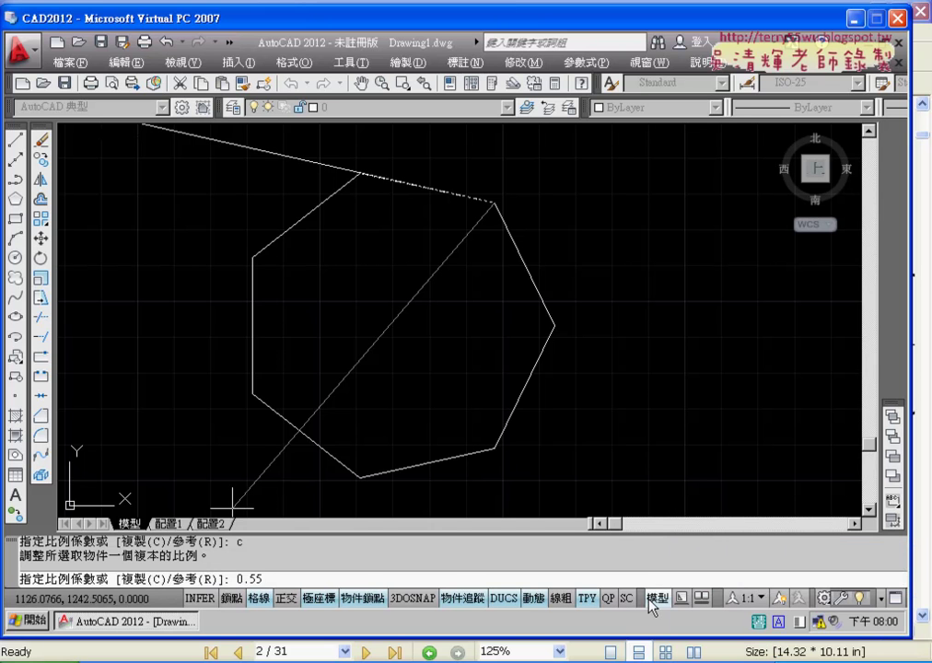
key(Return)
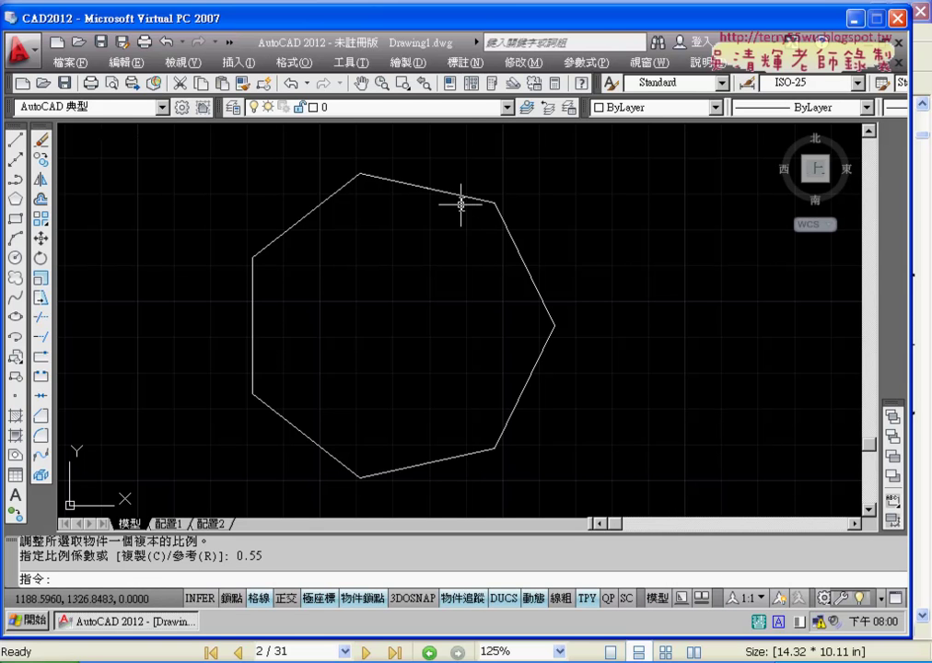
mouse_move(460, 195)
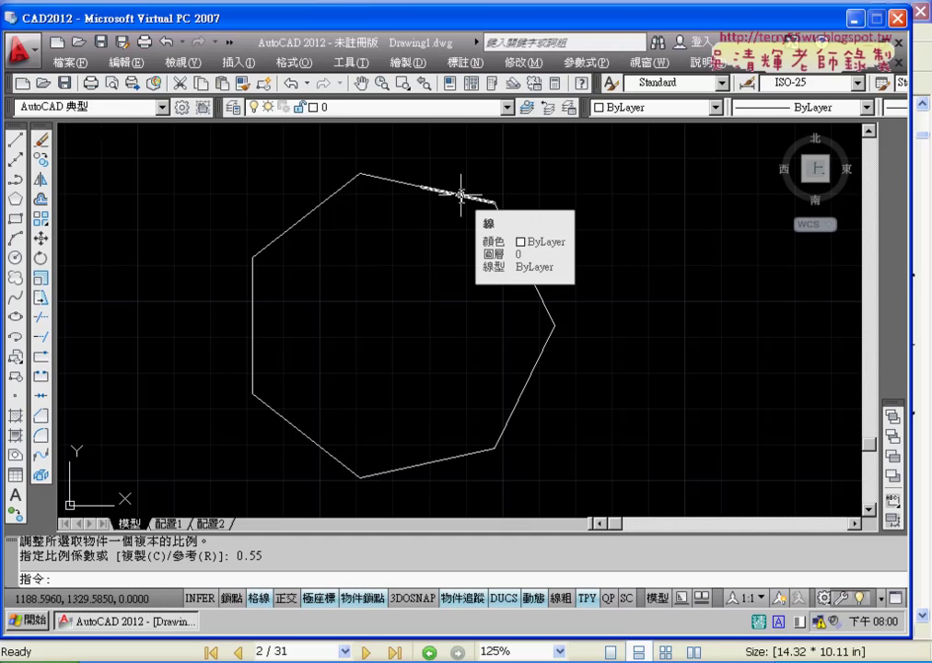
- Make the short copied top-edge line red and bring up the exam figure PDF
click(460, 194)
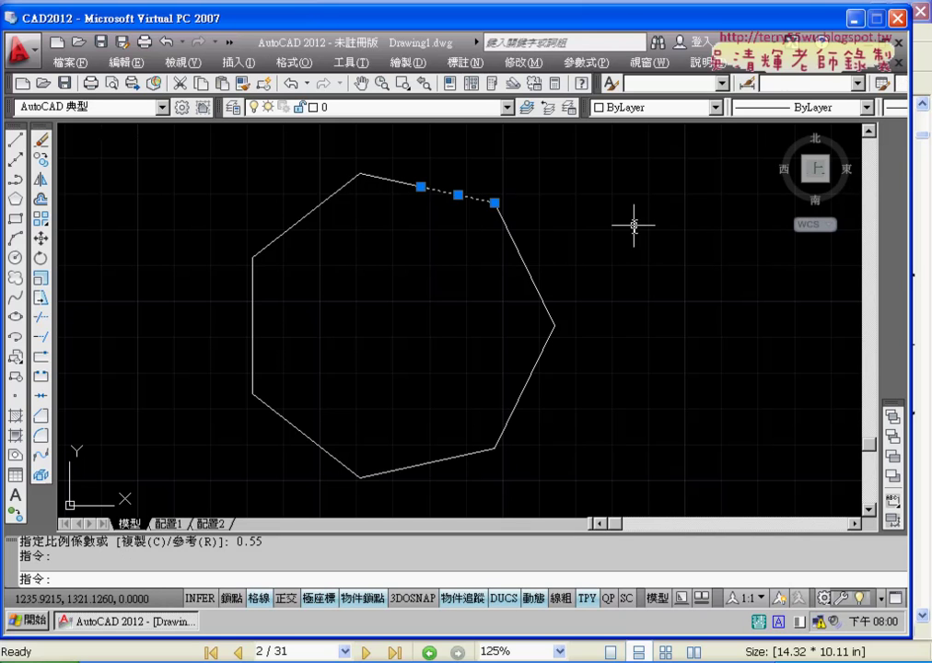
click(643, 108)
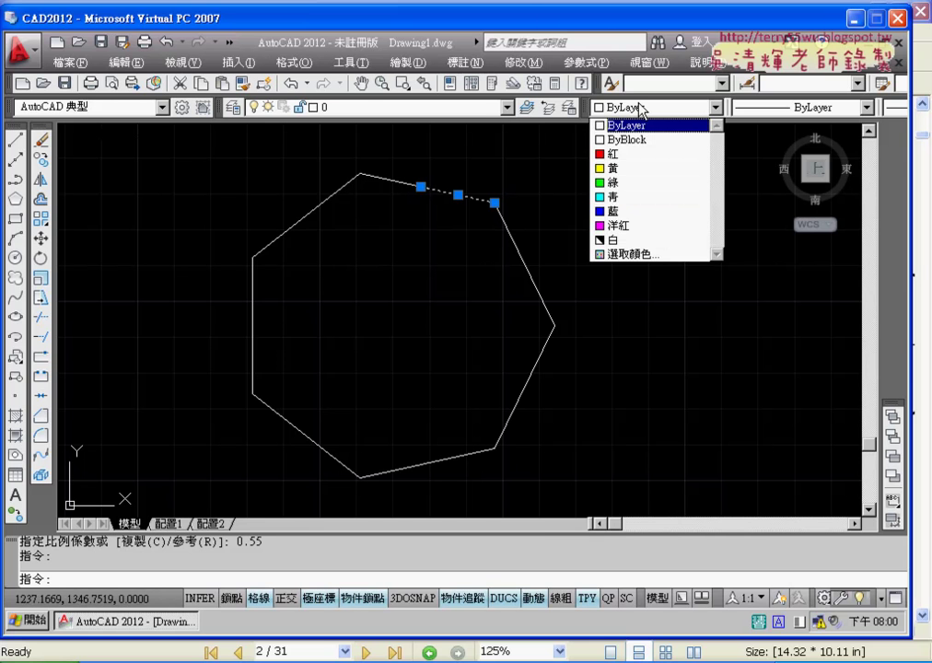
click(623, 156)
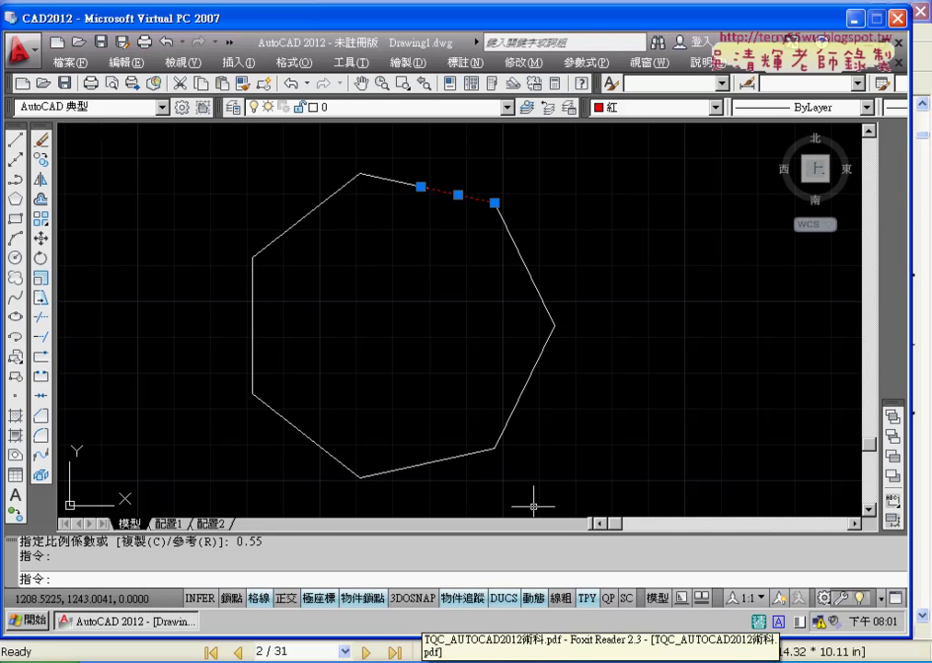
click(414, 657)
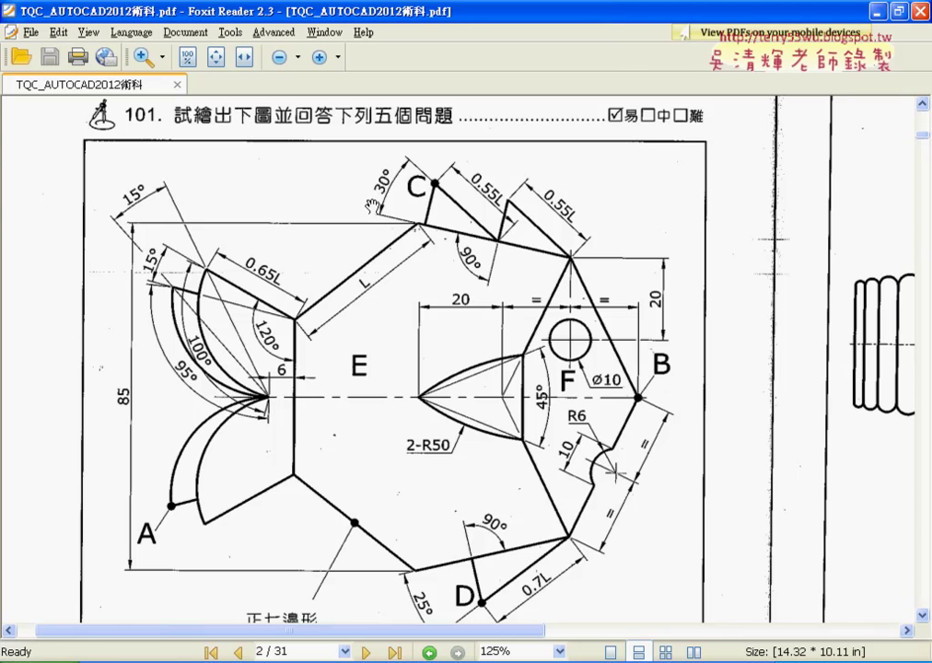
- Minimize the Foxit Reader PDF to return to the AutoCAD heptagon
click(877, 13)
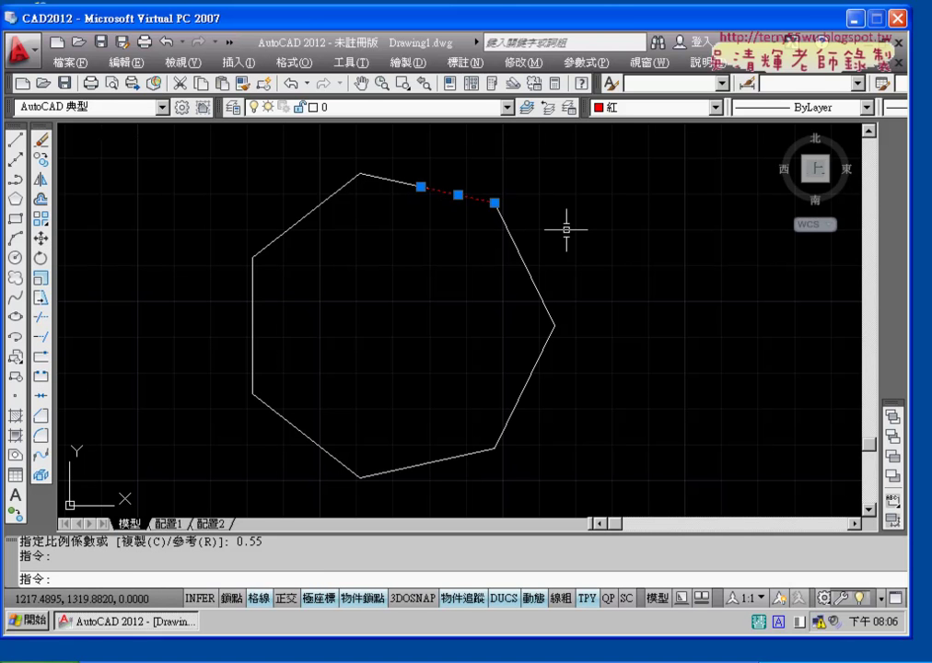
- Pan the drawing down slightly and switch back to the exam figure PDF
middle_drag(535, 441, 536, 493)
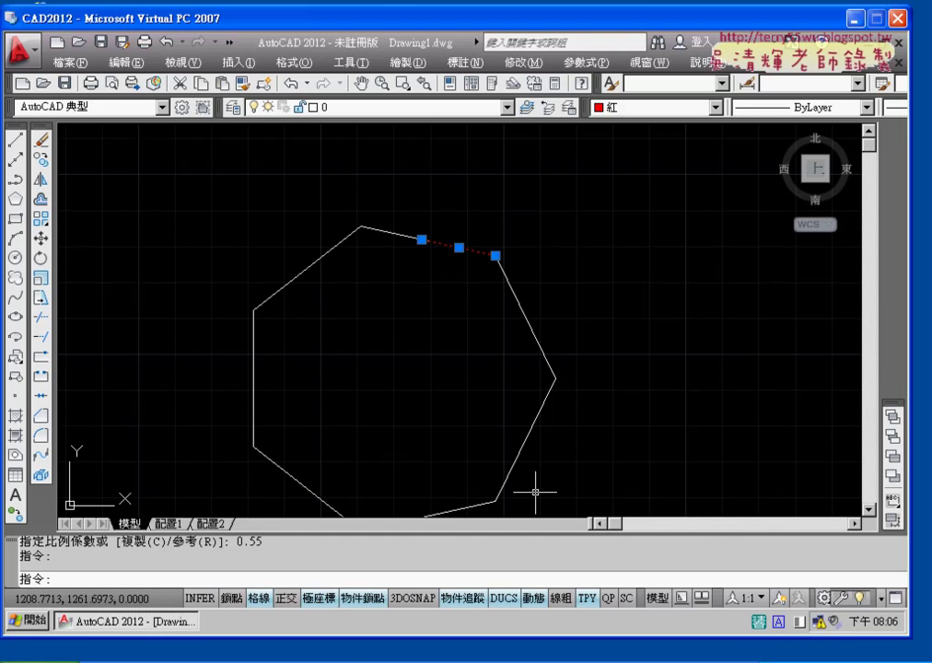
key(alt+Tab)
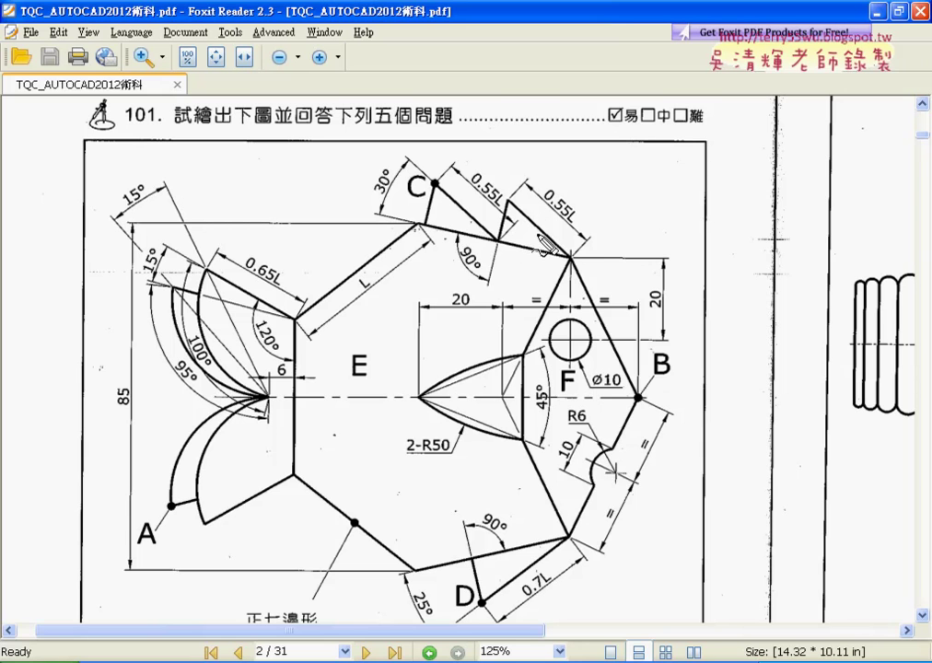
- Sketch marks over the 0.55L spike's edges and the 30° angle near C, then clear them
mouse_move(569, 259)
mouse_down()
mouse_move(499, 243)
mouse_move(536, 225)
mouse_up()
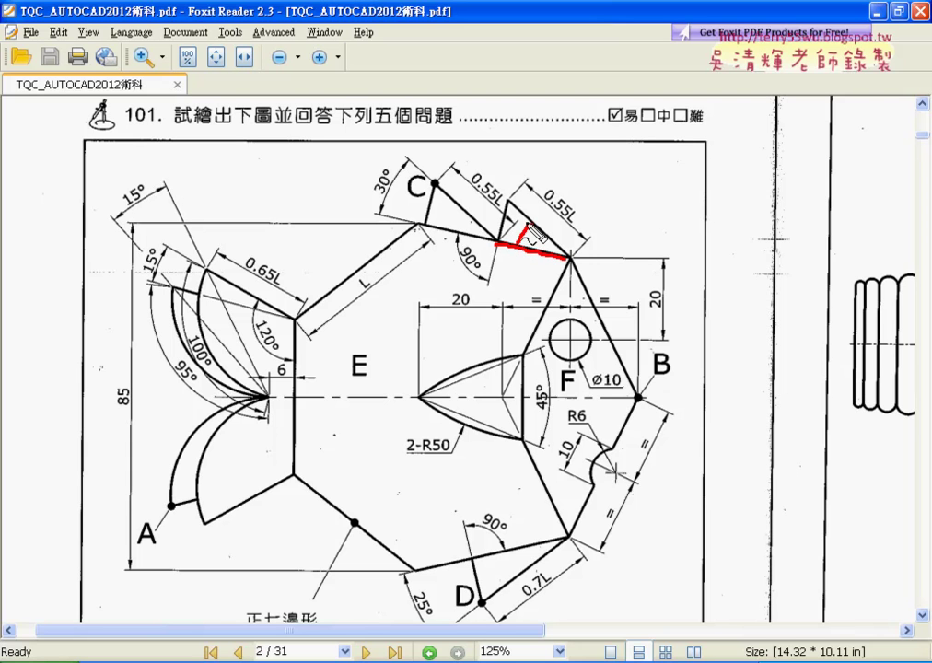
drag(570, 261, 528, 223)
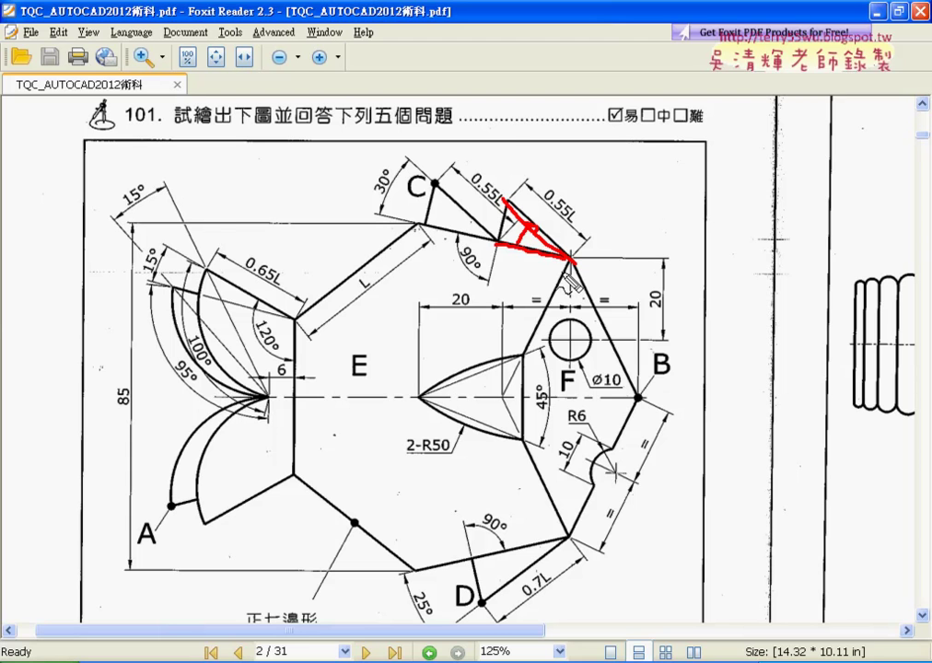
mouse_move(600, 230)
mouse_down()
mouse_move(708, 211)
mouse_move(746, 181)
mouse_up()
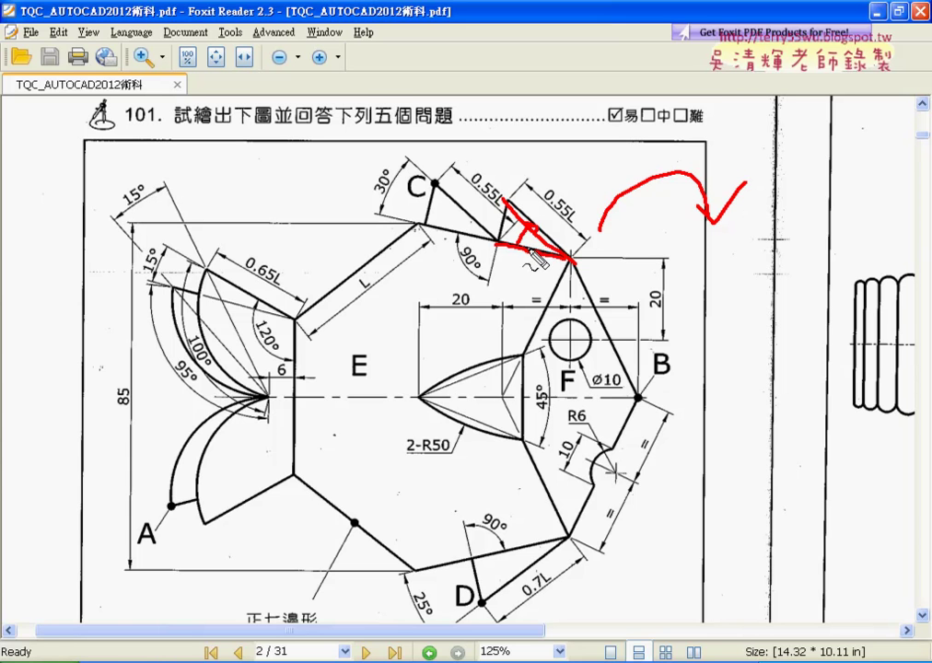
drag(377, 187, 372, 200)
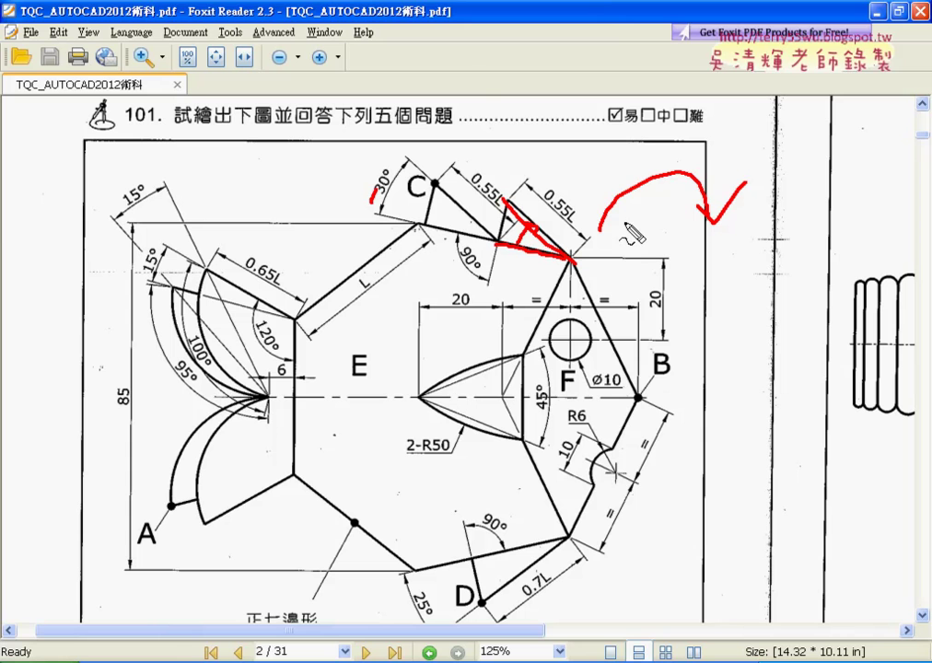
key(Escape)
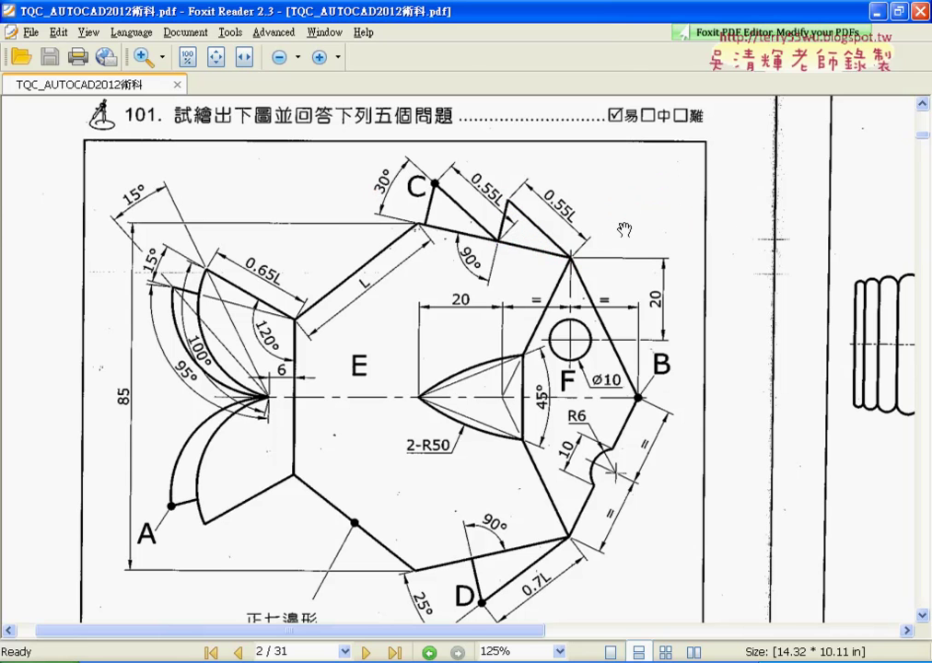
- Rotate the red line -30° about the upper-right vertex, then undo that attempt
key(alt+Tab)
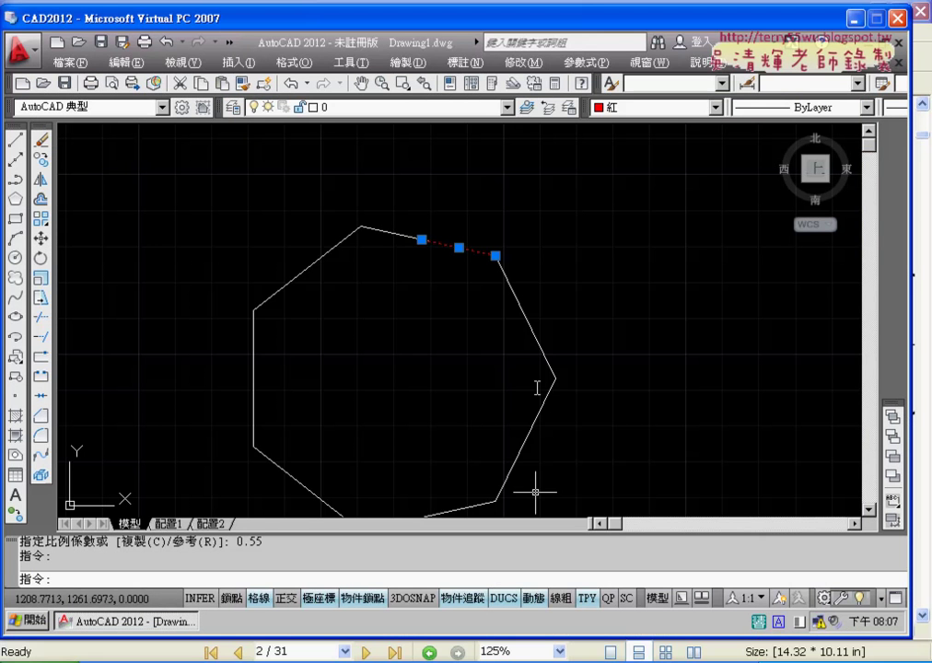
key(Escape)
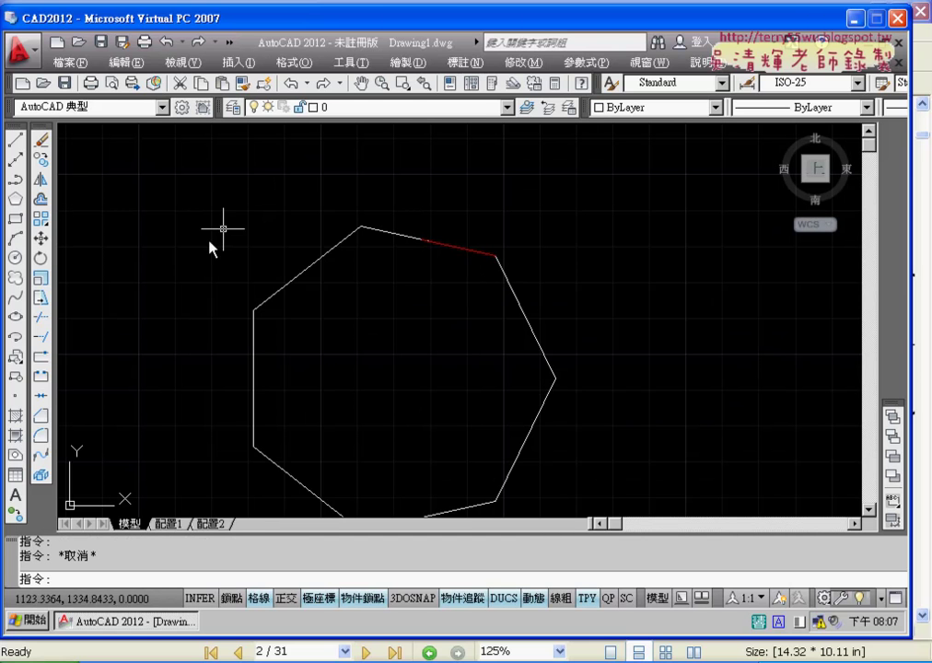
click(41, 260)
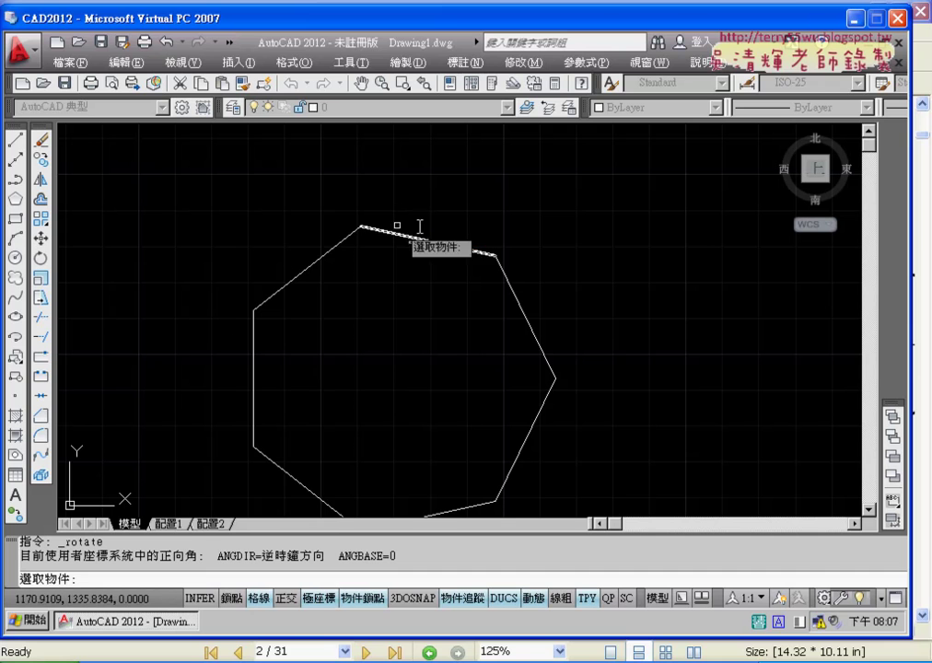
click(462, 249)
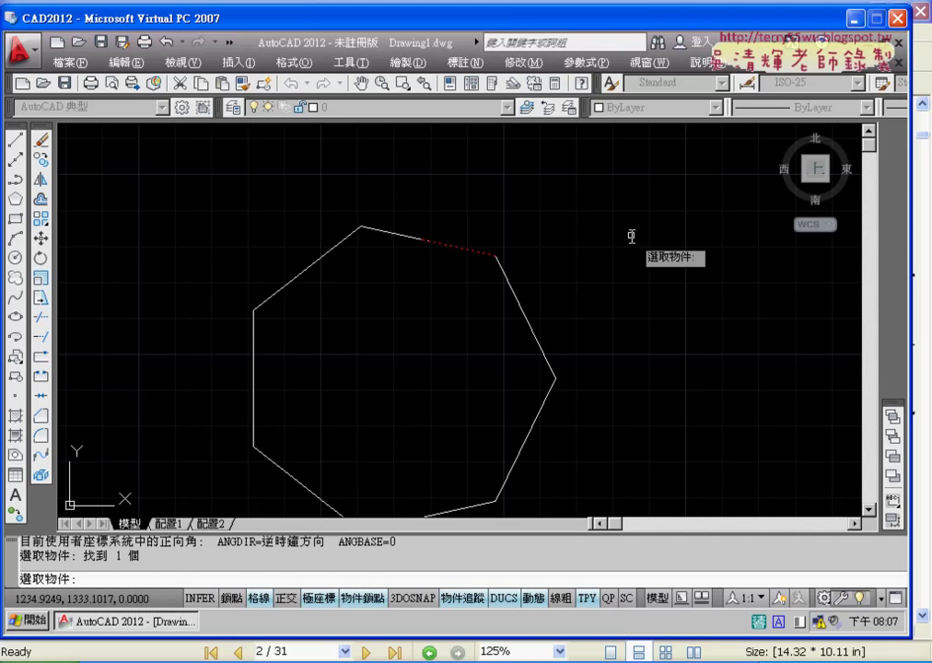
key(Return)
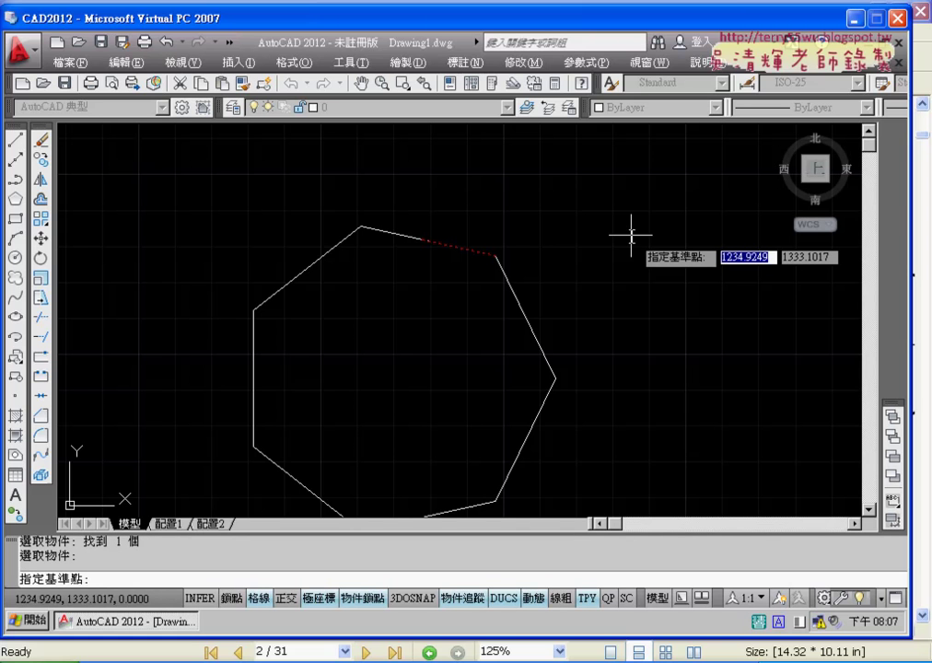
click(497, 257)
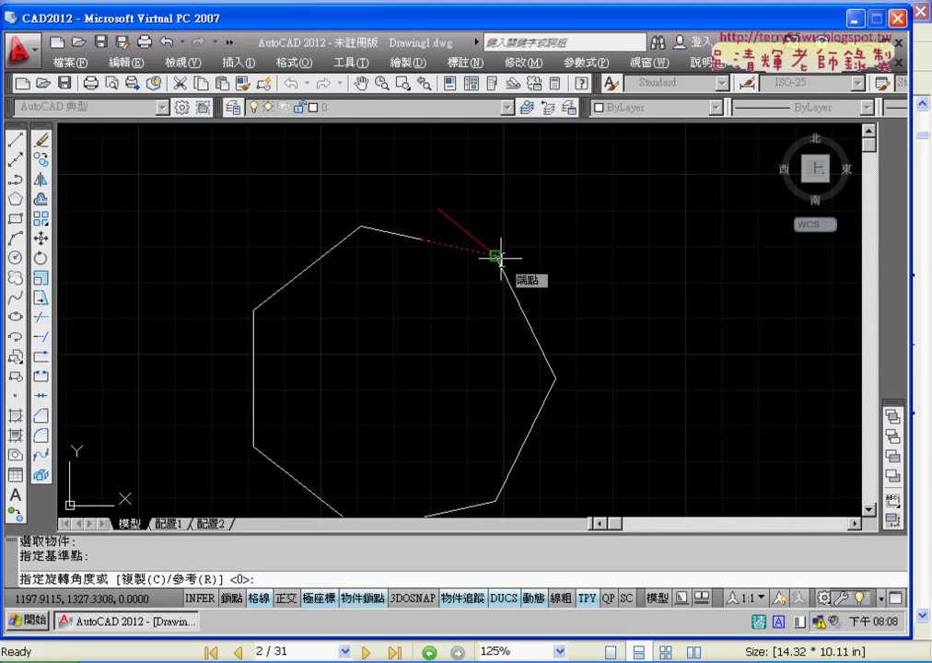
text(-)
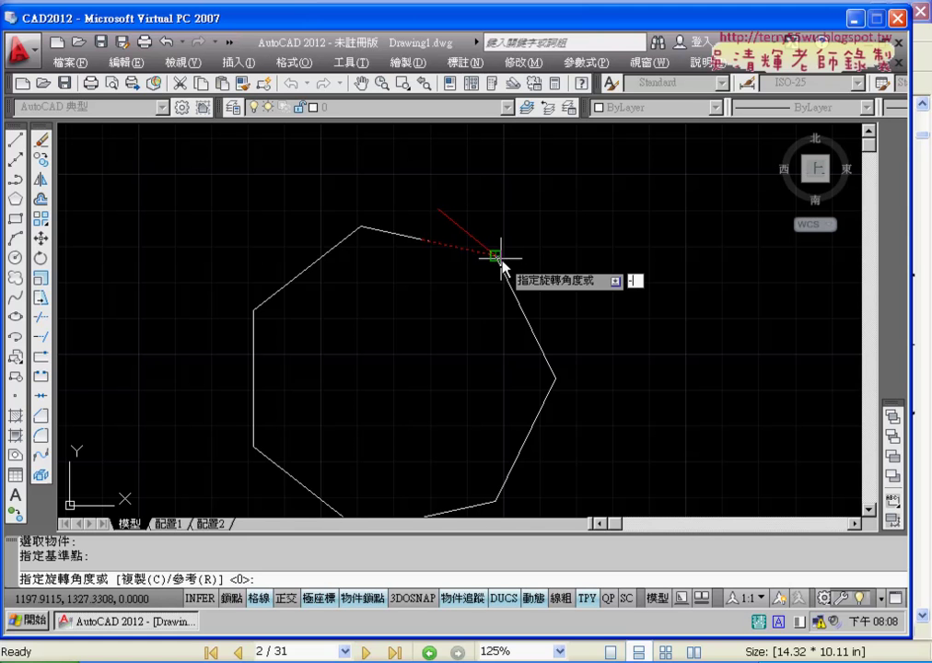
text(30)
key(Return)
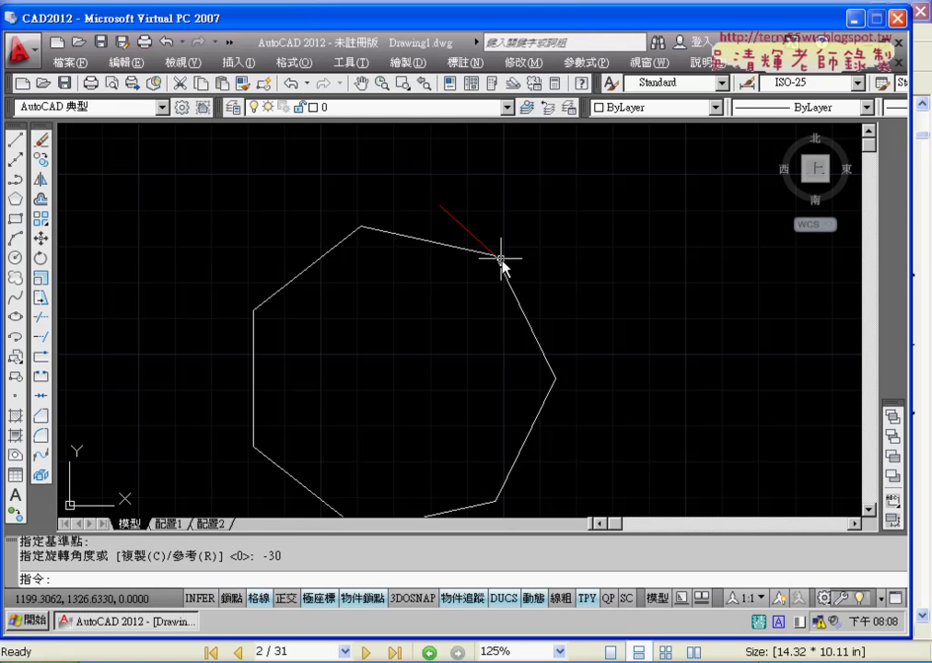
key(ctrl+z)
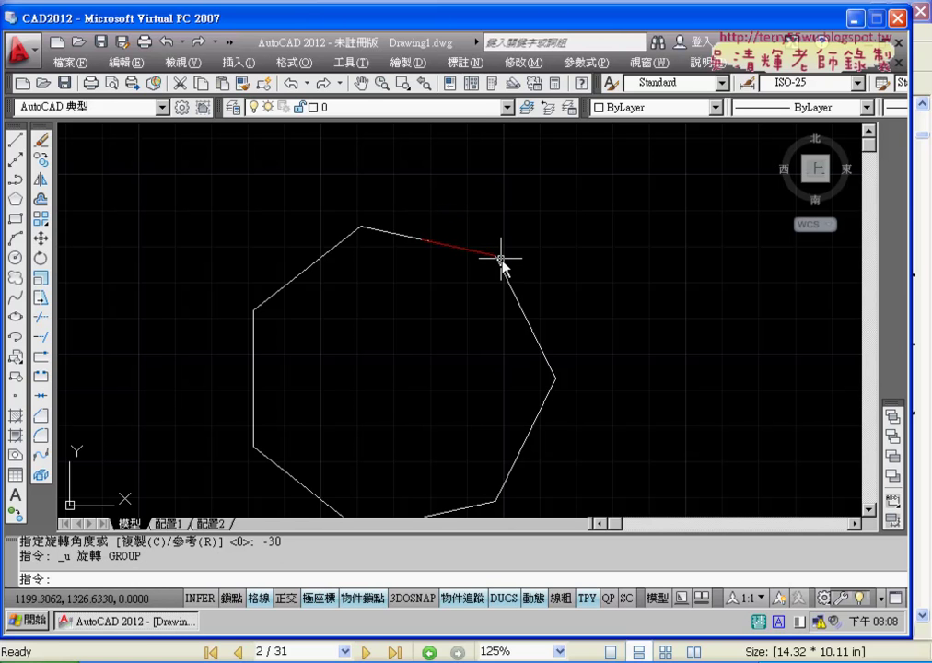
- Rotate the red line -30° again about the top edge's right vertex
click(41, 257)
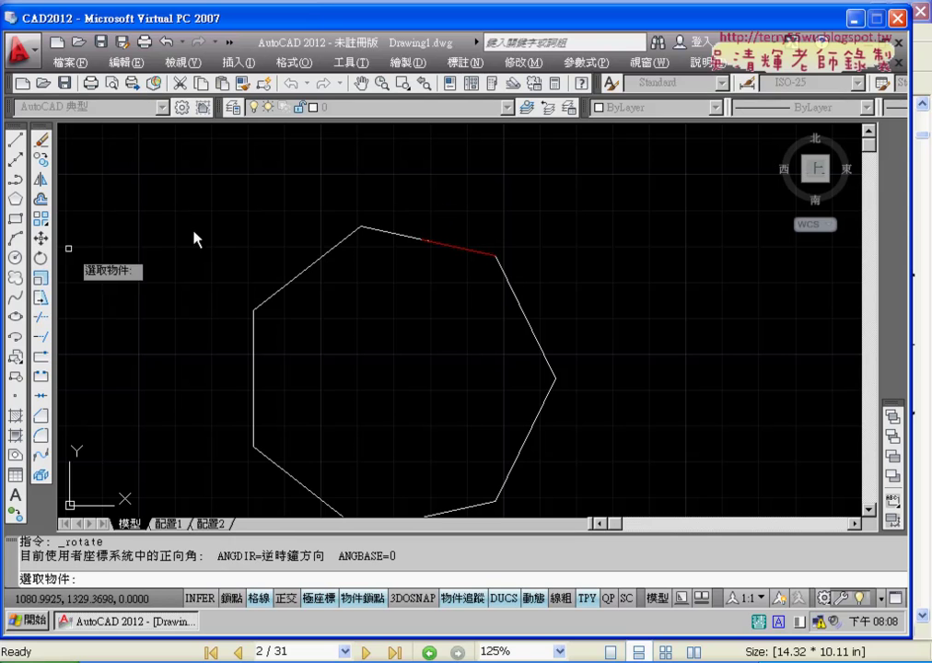
click(470, 250)
key(Return)
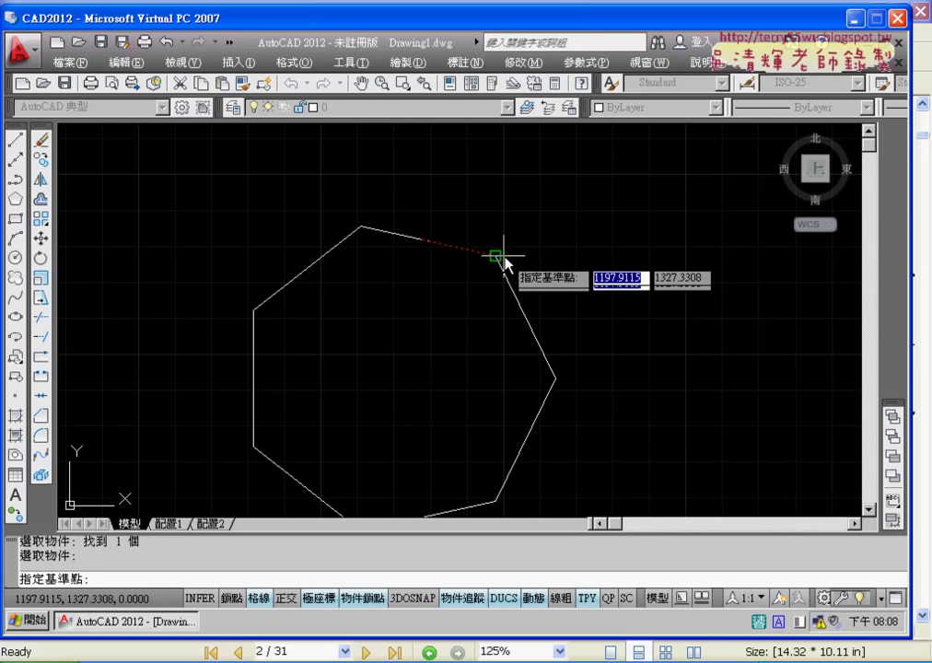
click(496, 255)
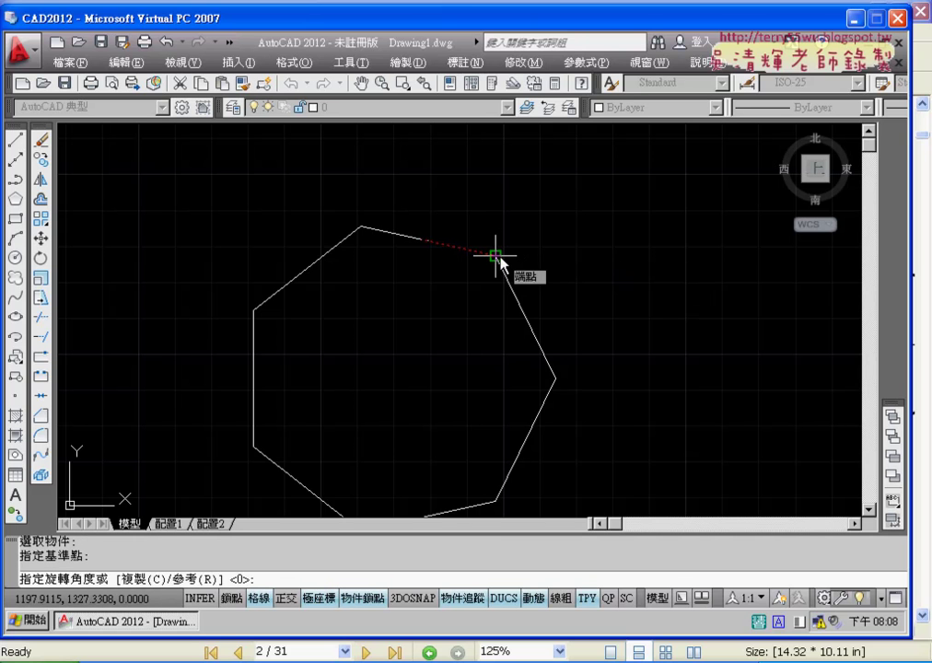
text(-30)
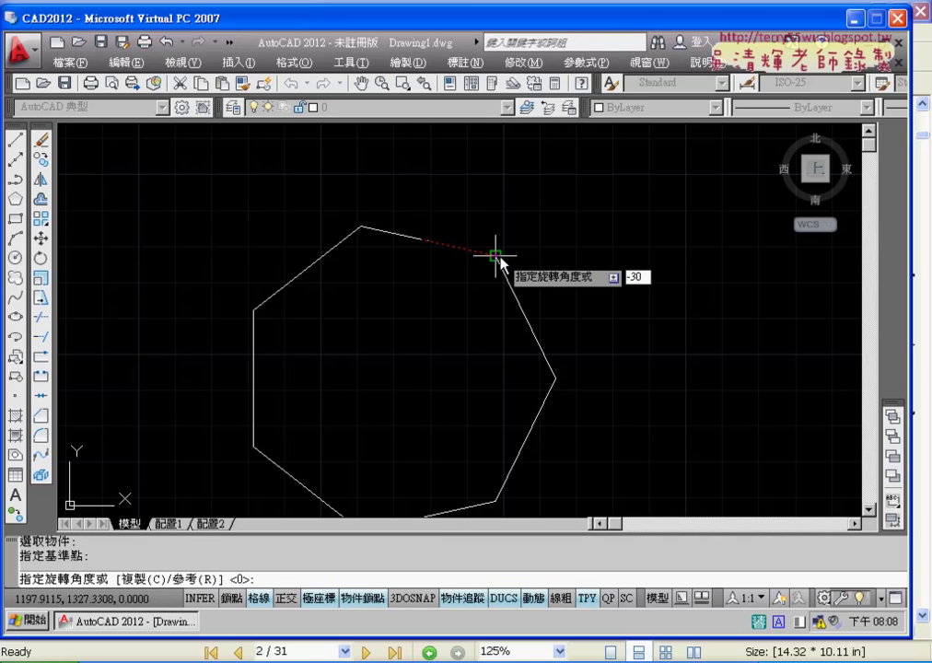
key(Return)
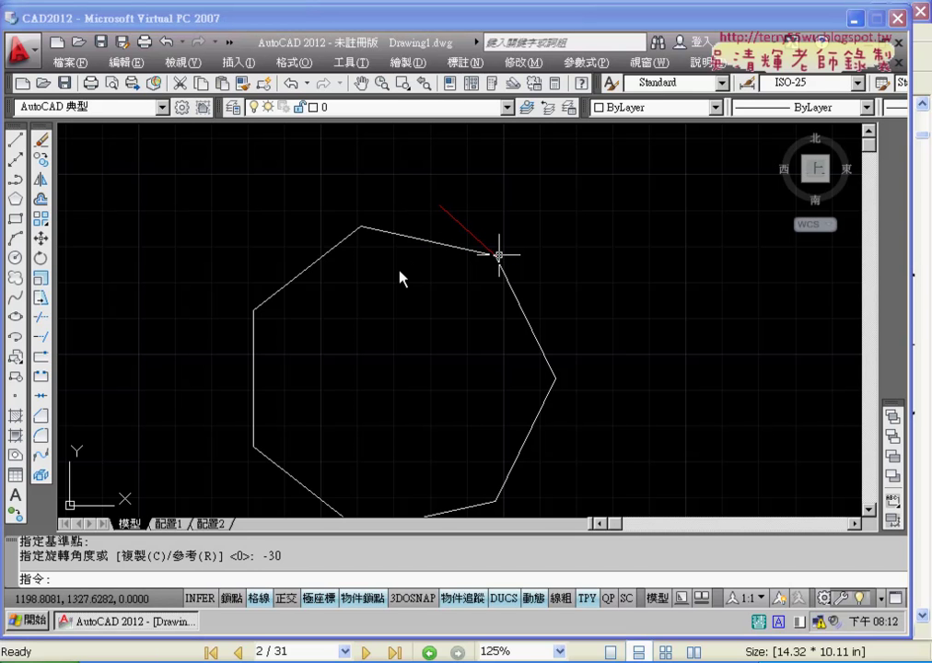
- Draw a red line from the spike tip perpendicular onto the heptagon's top edge
click(645, 110)
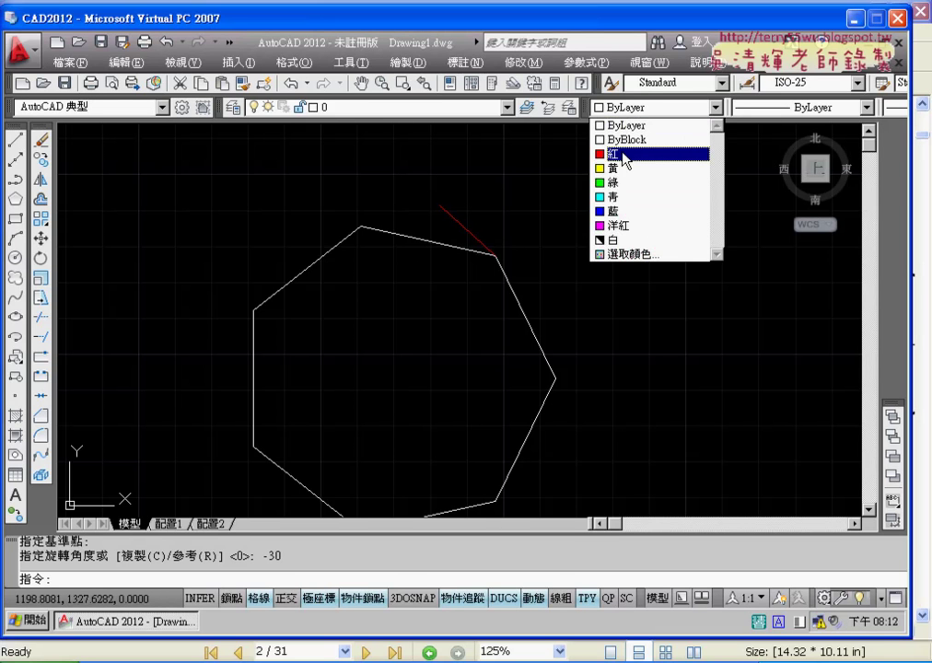
click(623, 155)
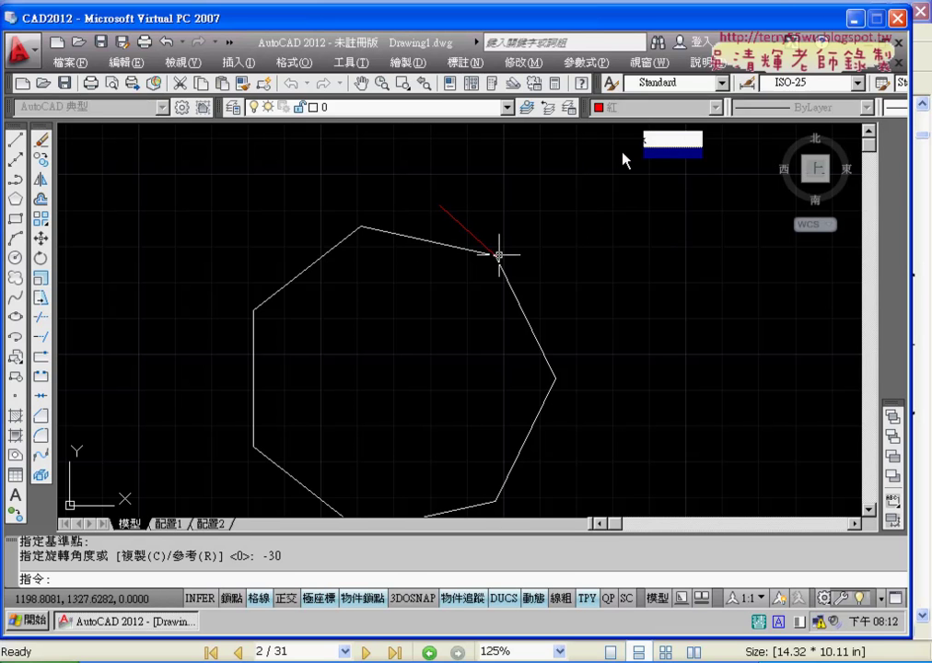
click(15, 140)
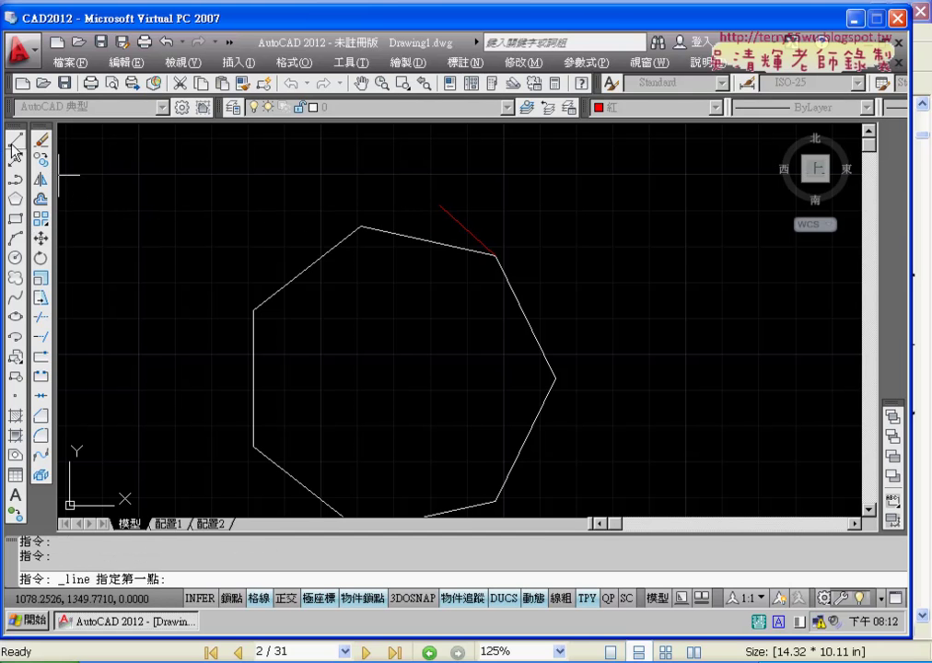
click(440, 204)
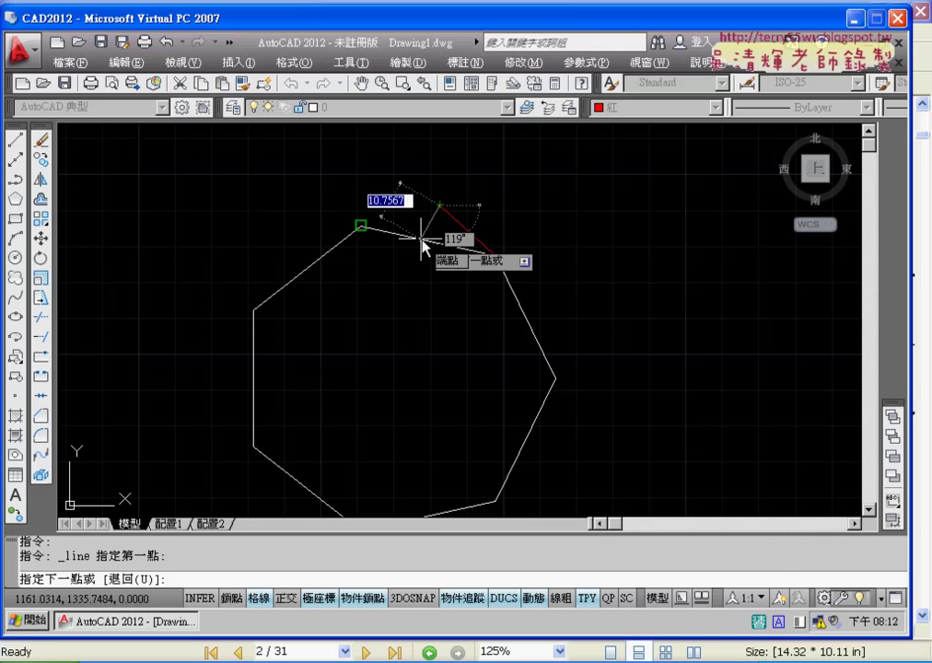
shift+right_click(422, 242)
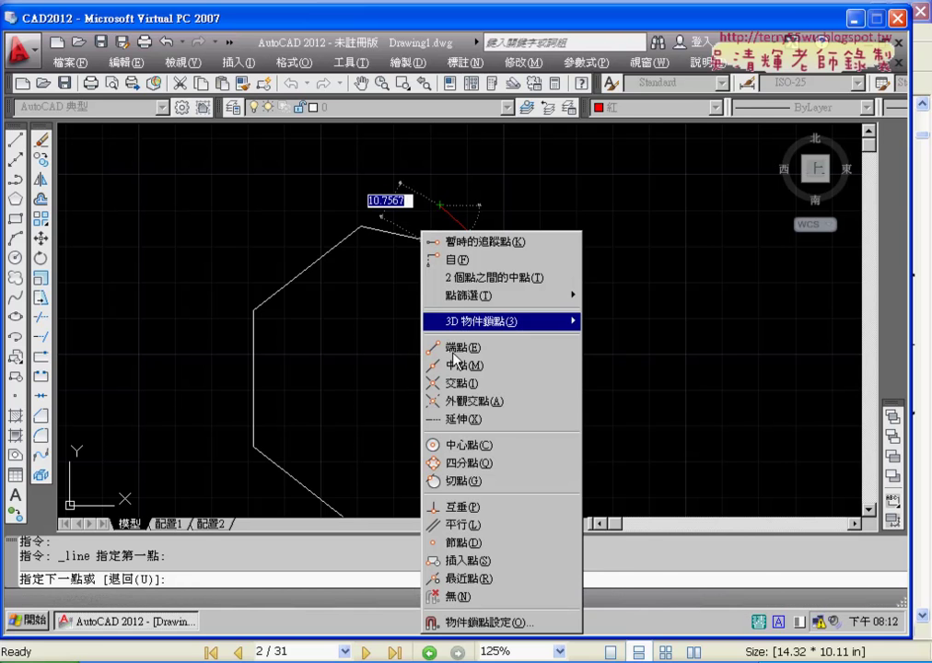
click(494, 513)
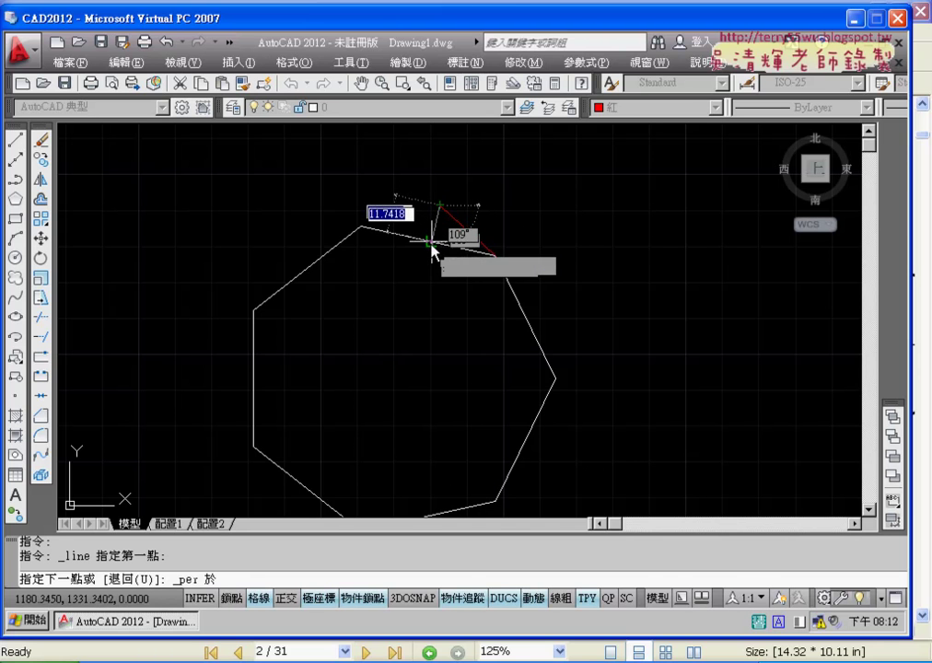
click(431, 245)
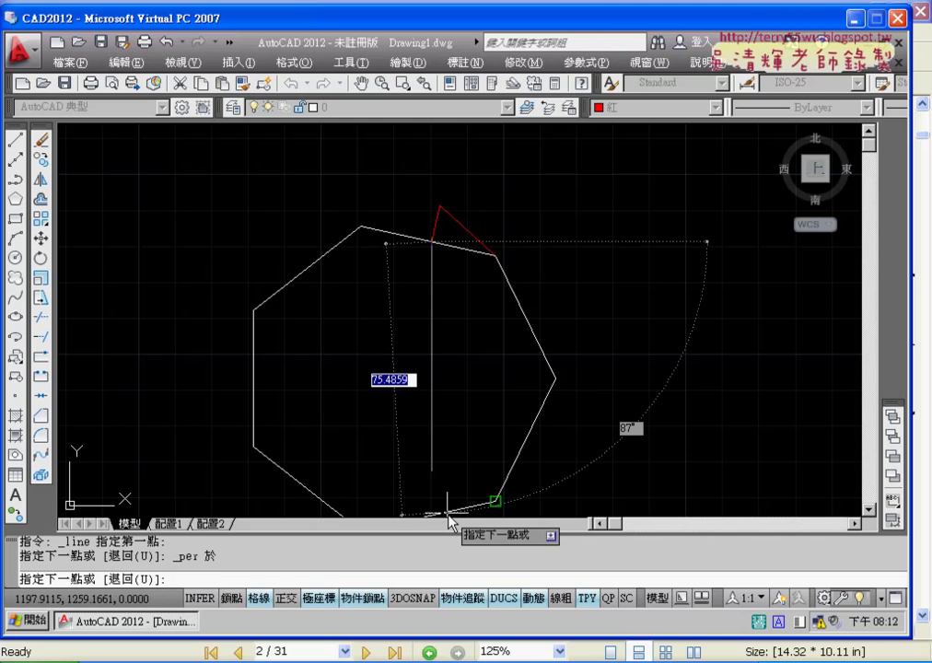
key(Escape)
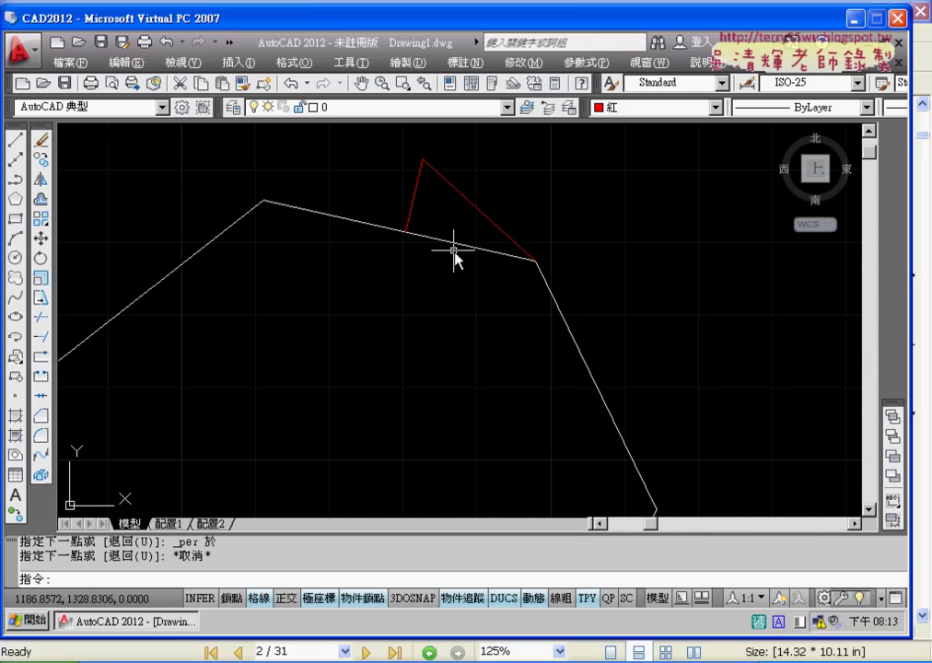
scroll(455, 254, up, 3)
middle_drag(422, 284, 557, 377)
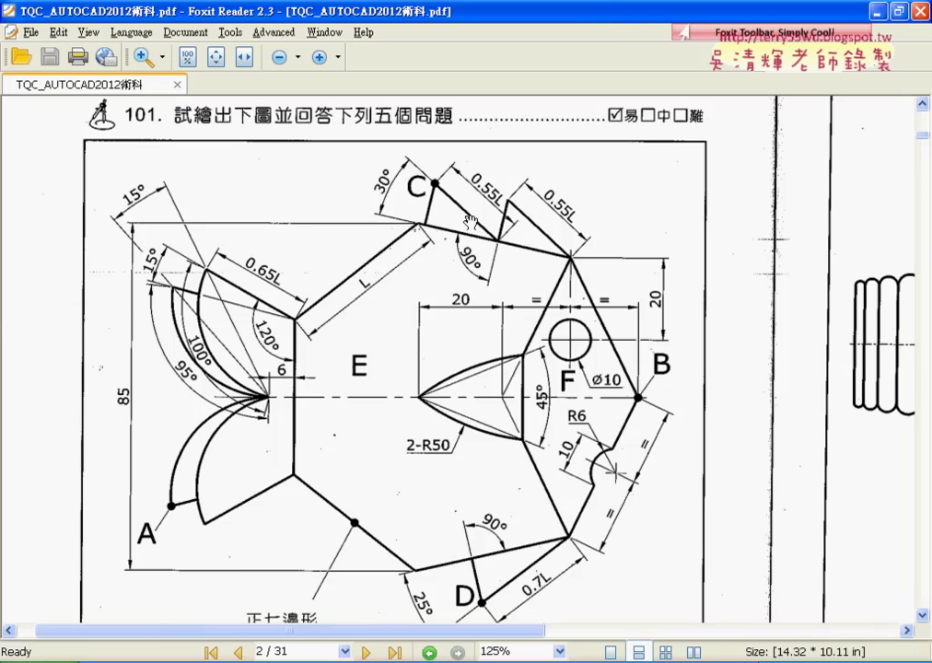
- Copy the two red spike lines from their right endpoint to the first spike's foot
click(874, 12)
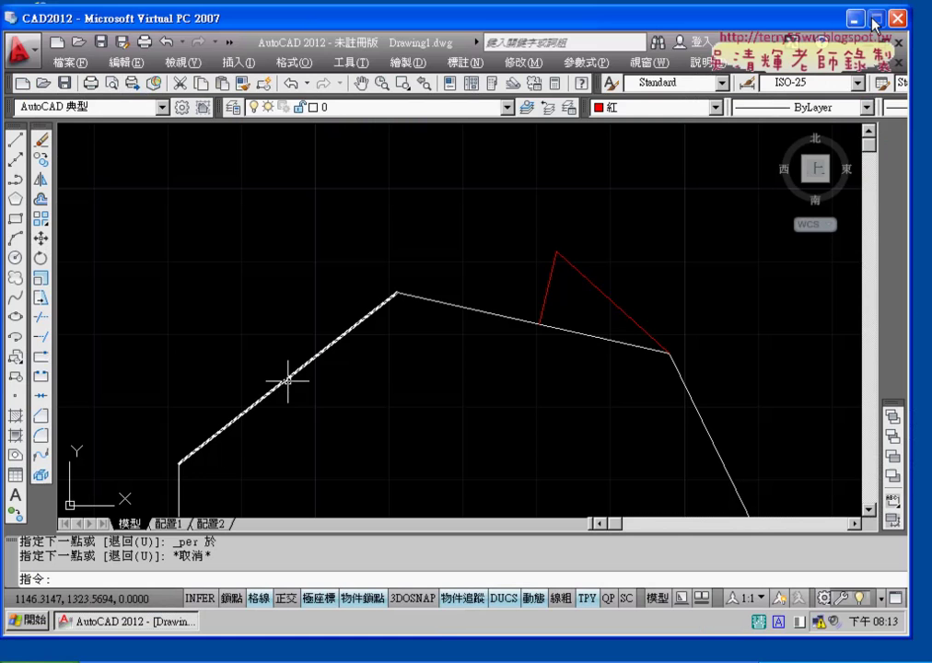
click(40, 161)
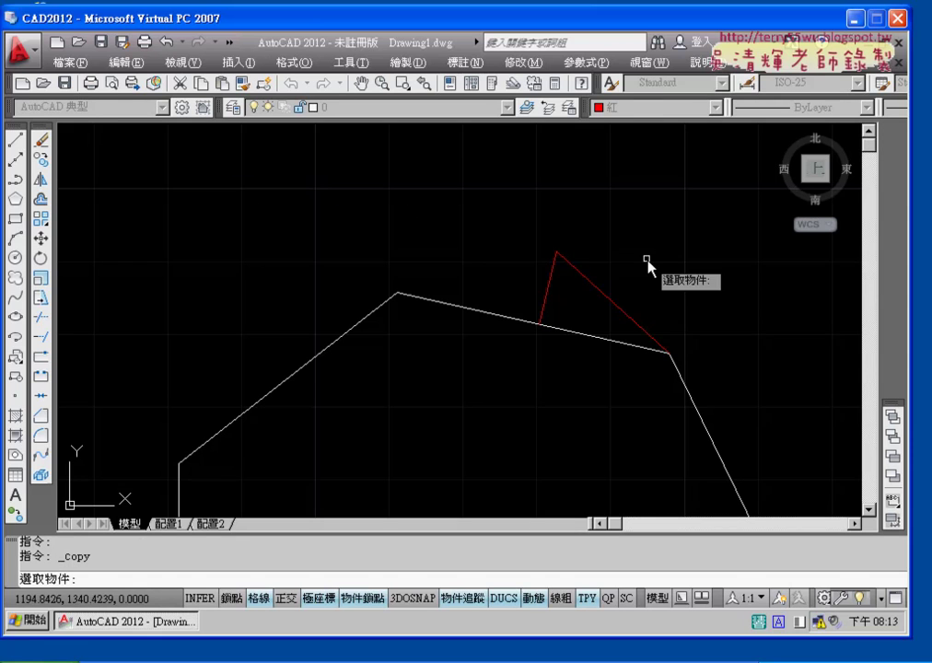
click(617, 239)
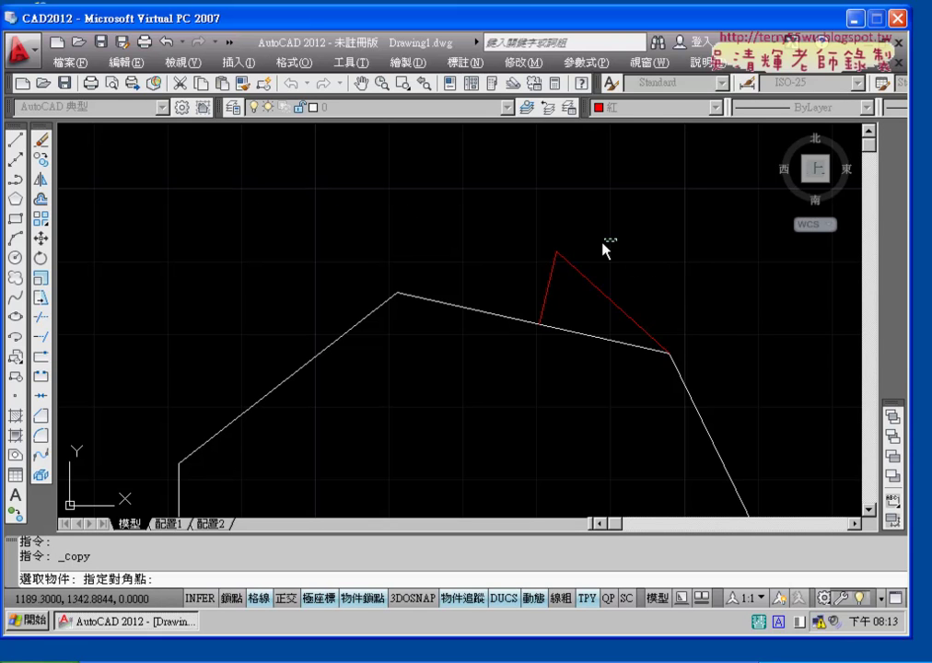
click(518, 271)
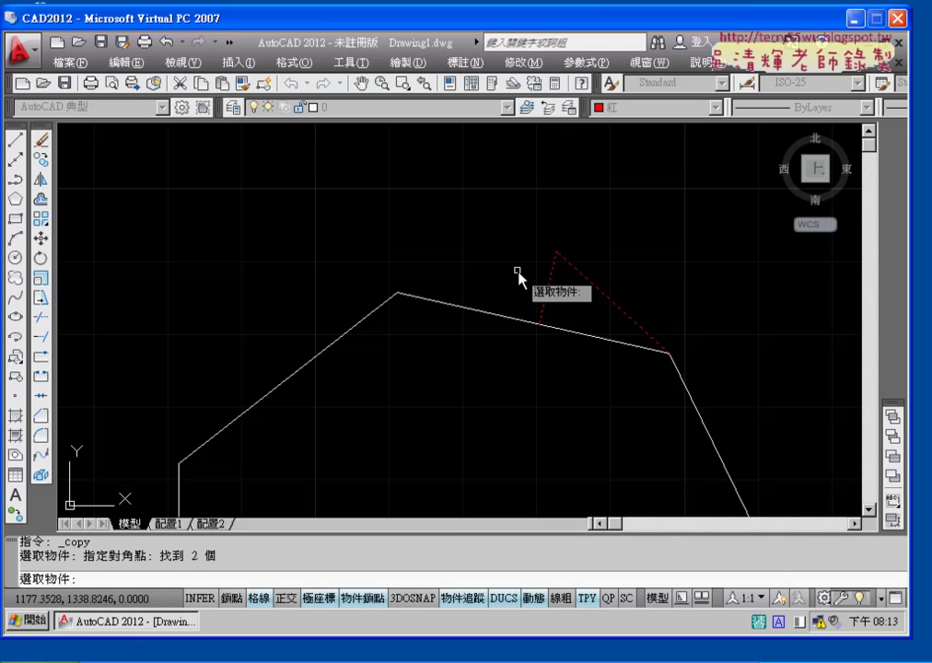
key(Return)
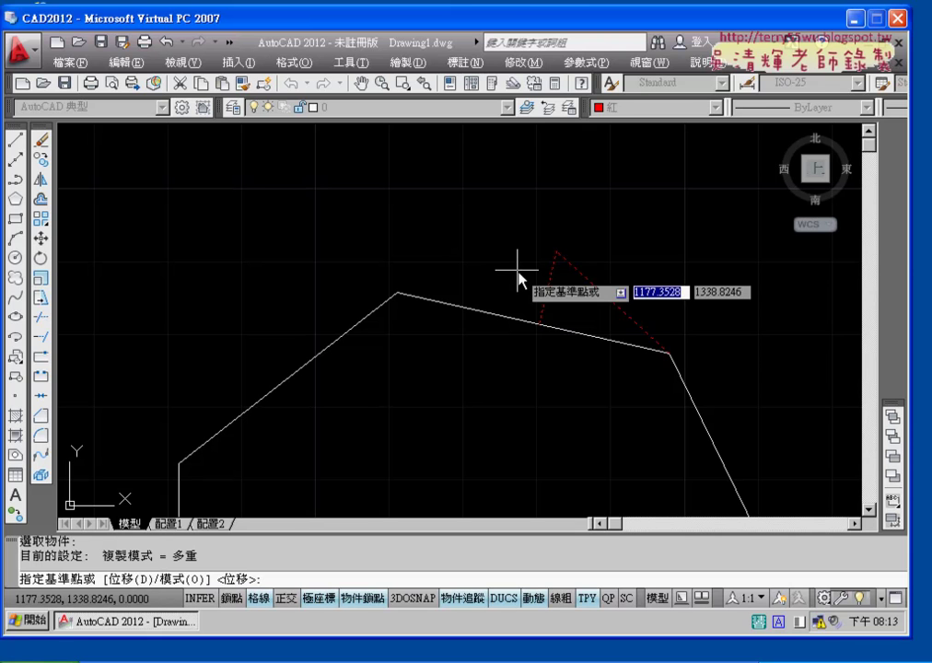
click(669, 353)
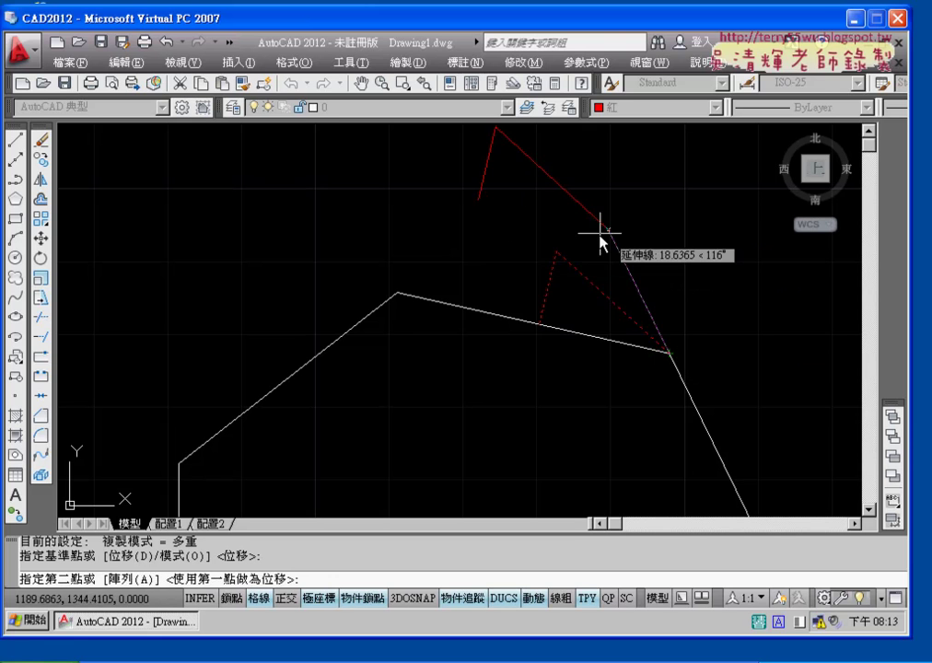
click(539, 324)
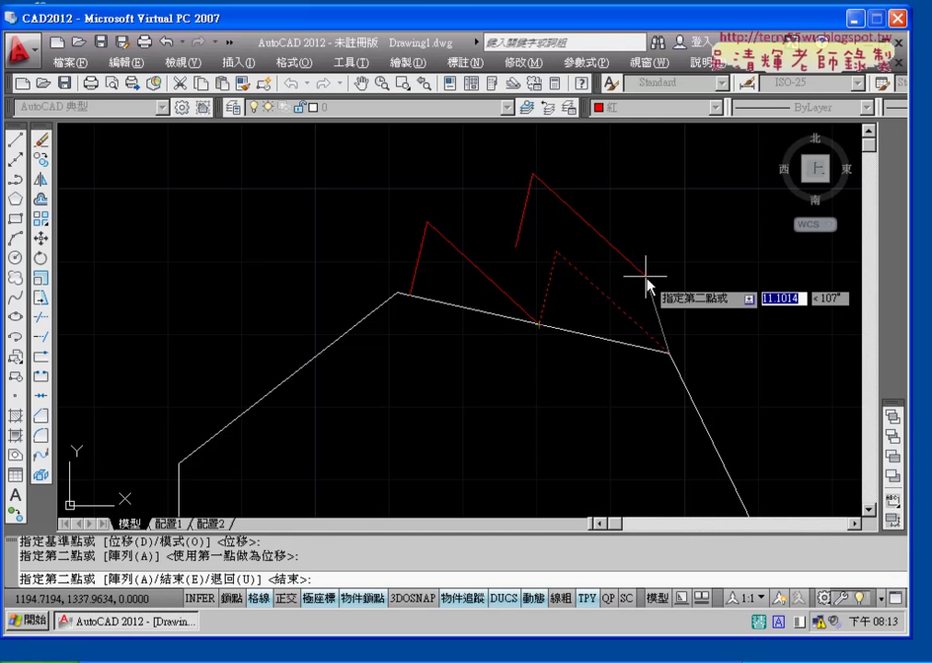
key(Return)
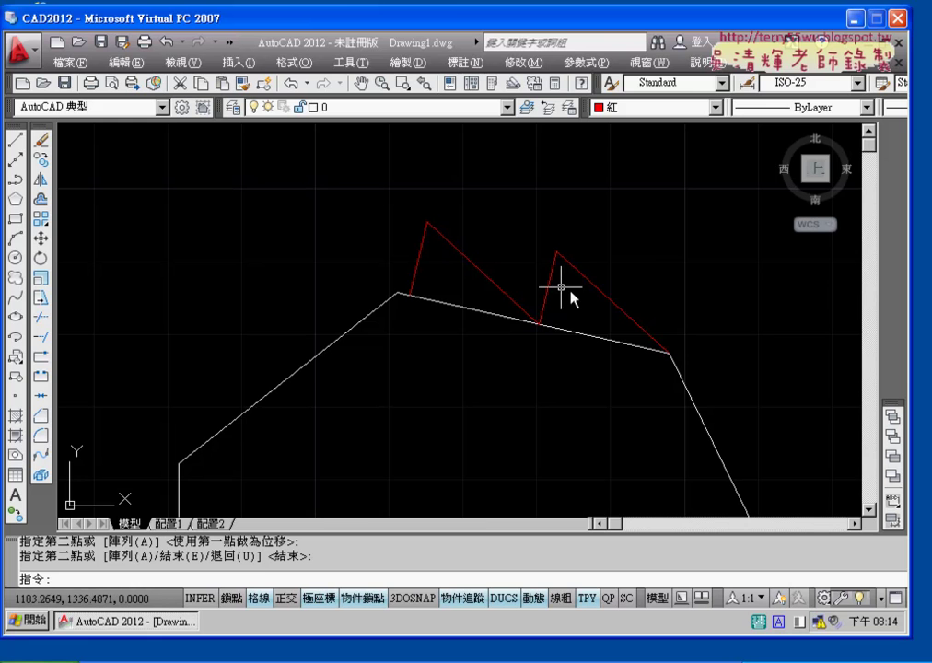
- Go back to the exam figure in Foxit Reader
scroll(596, 281, down, 2)
scroll(600, 285, down, 2)
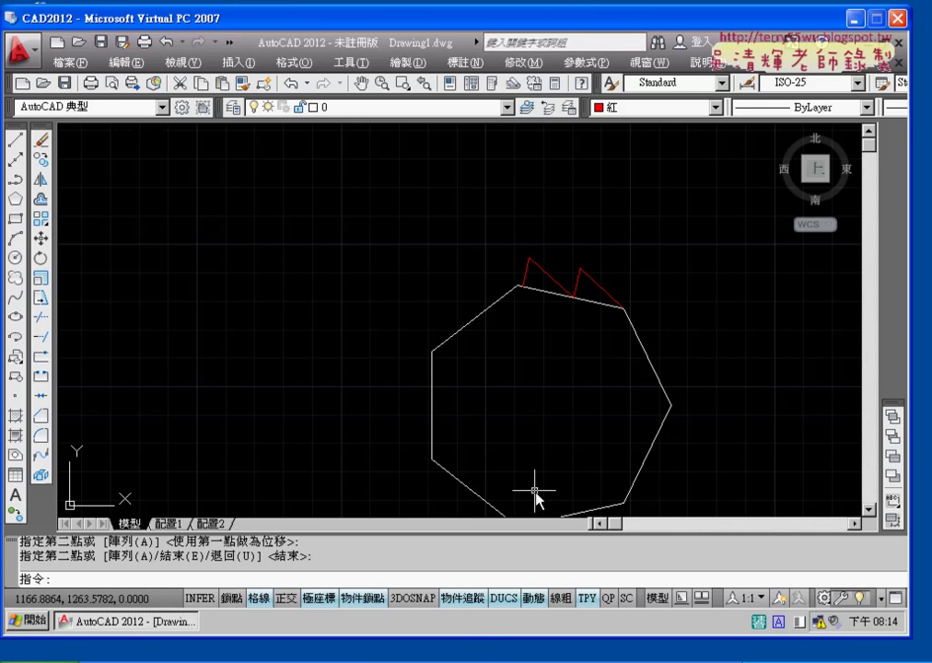
key(alt+Tab)
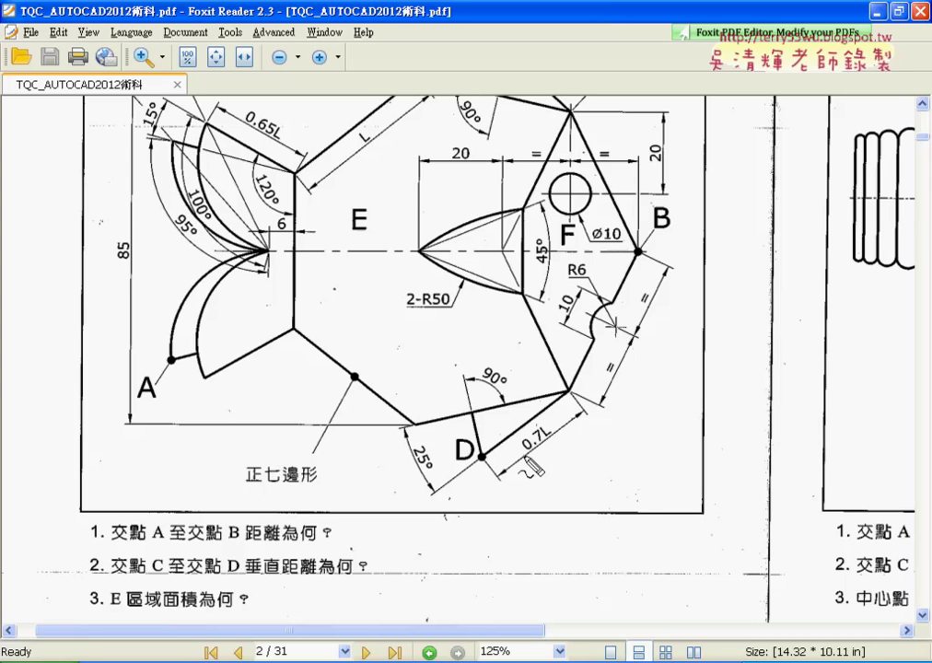
- Mark in red the 0.7L dimension, the 25° angle and the edges around point D
drag(549, 425, 534, 458)
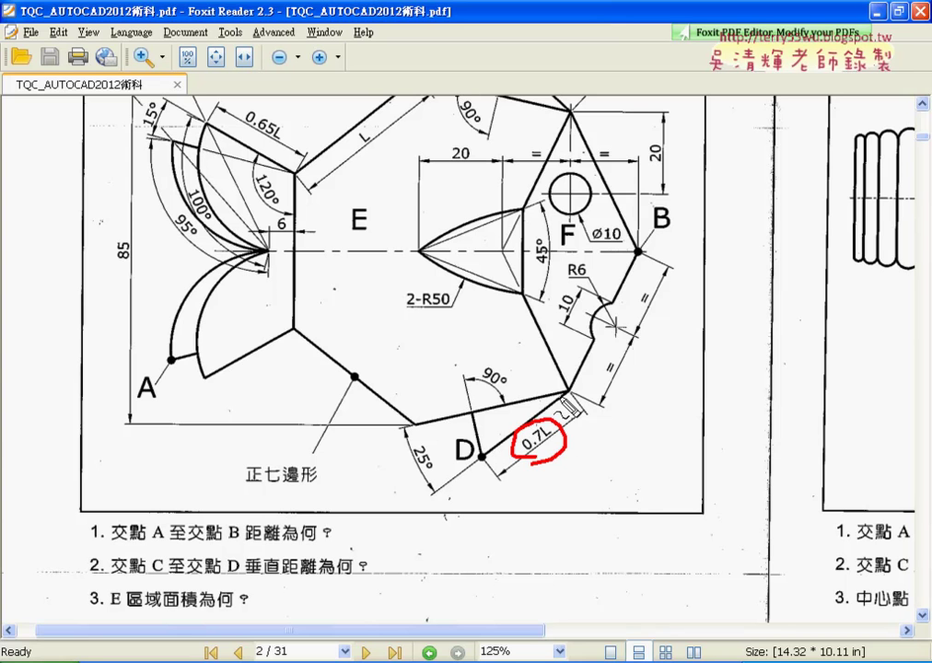
drag(568, 397, 421, 426)
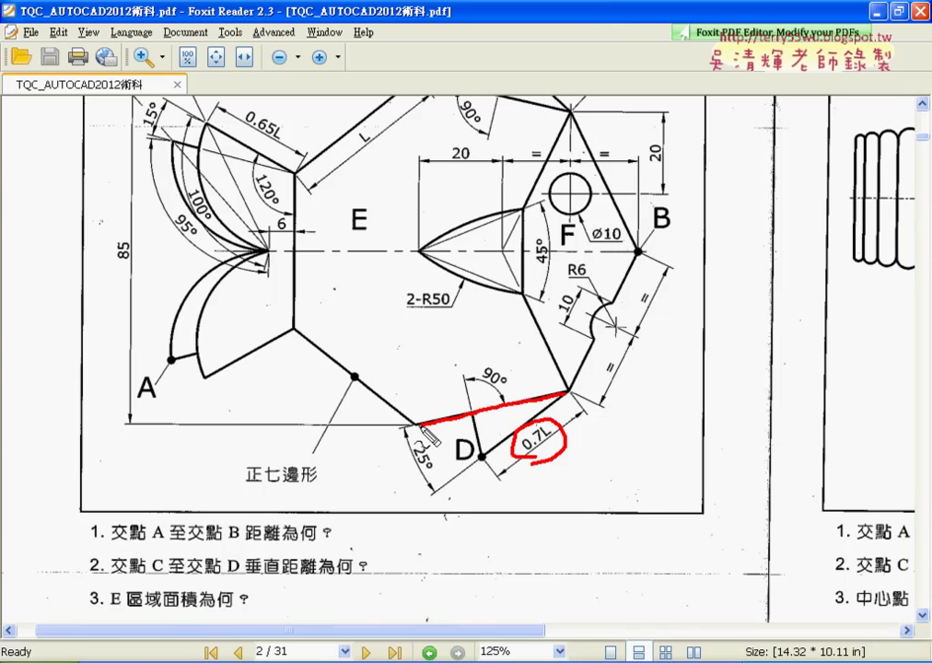
drag(425, 430, 415, 479)
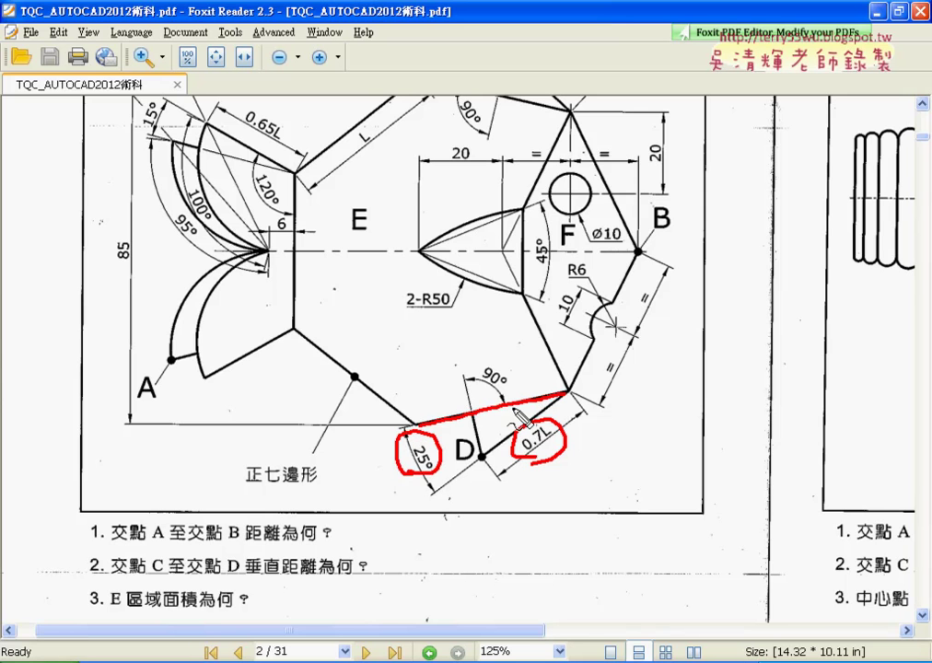
mouse_move(501, 406)
mouse_down()
mouse_move(502, 428)
mouse_move(508, 418)
mouse_up()
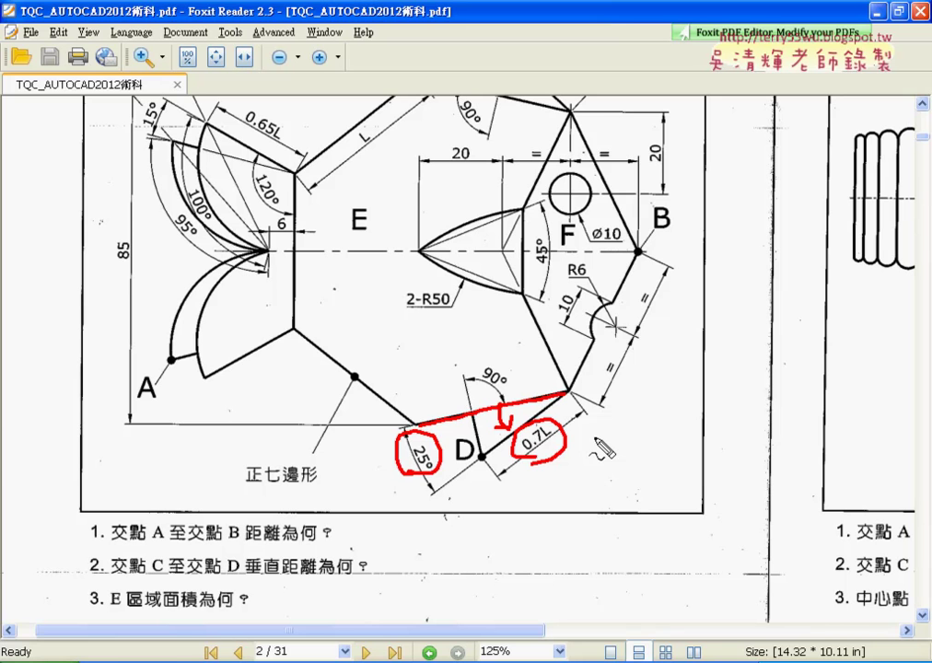
drag(481, 455, 475, 408)
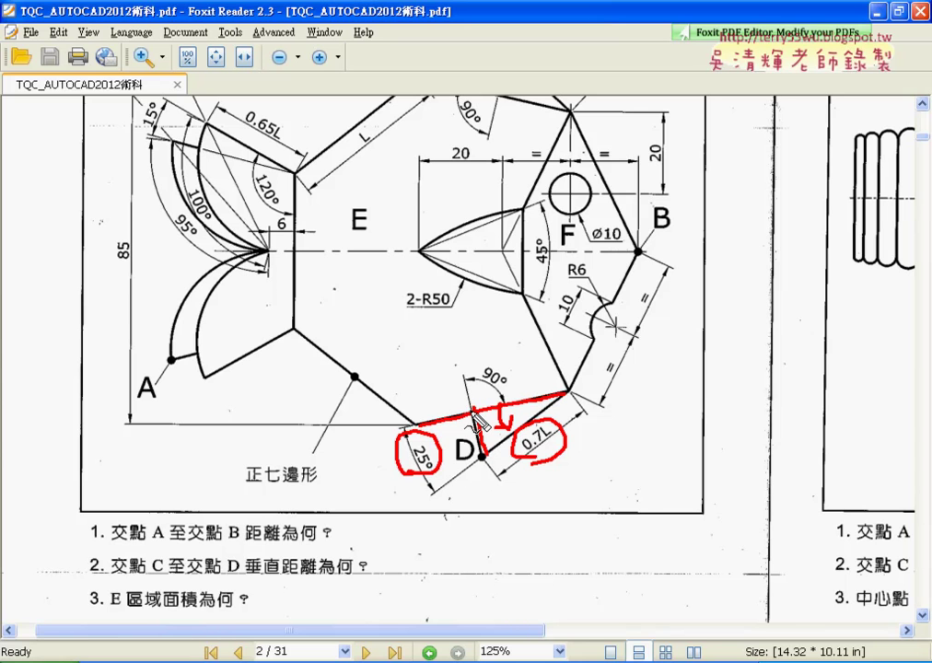
- Circle in red the arcs around A, the R6 notch, the ⌀10 hole and 2-R50 lens
drag(204, 373, 256, 353)
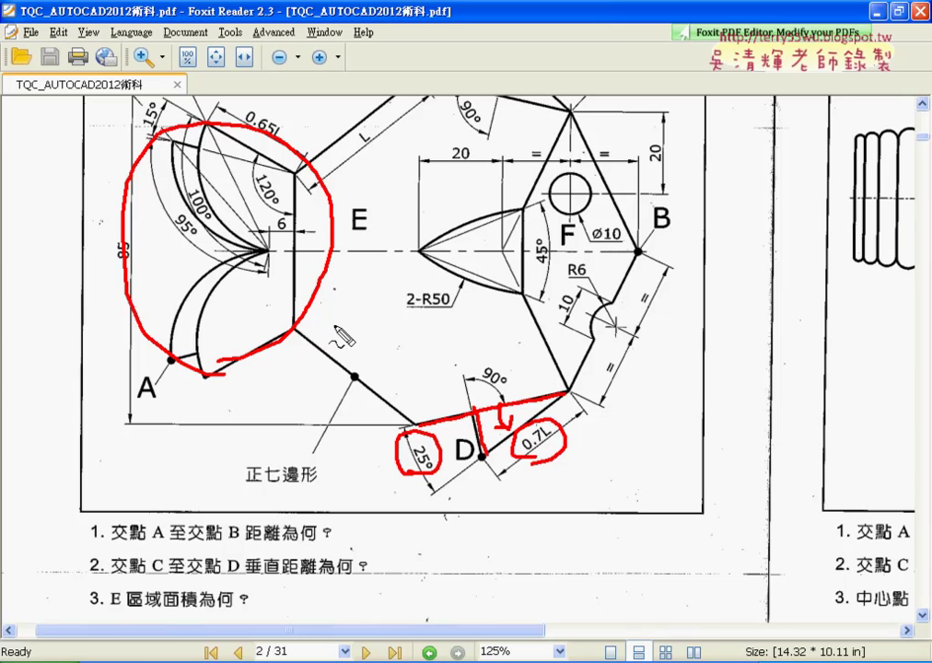
drag(604, 293, 611, 353)
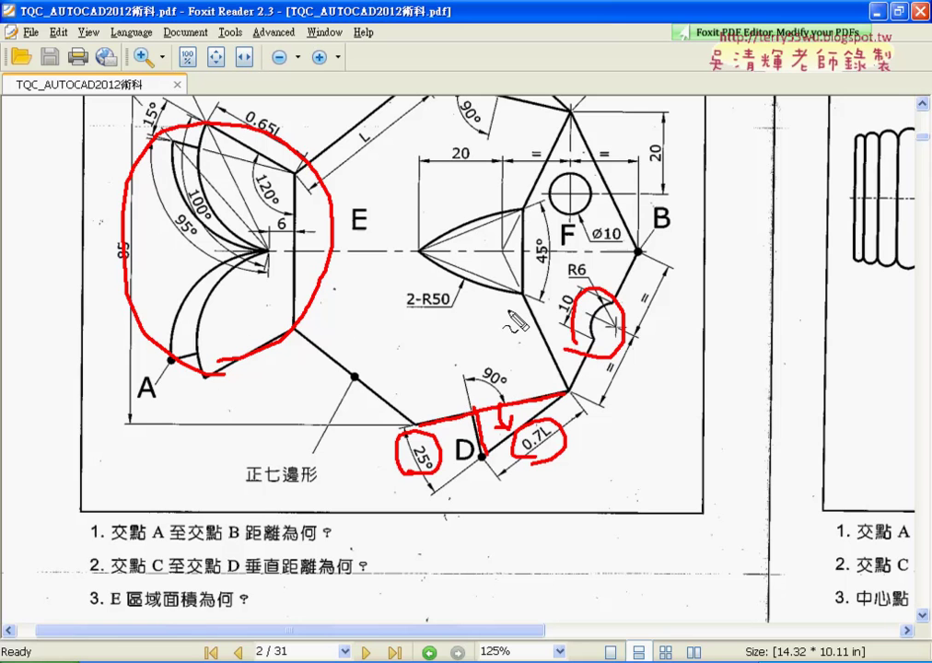
drag(553, 236, 568, 242)
drag(470, 306, 488, 313)
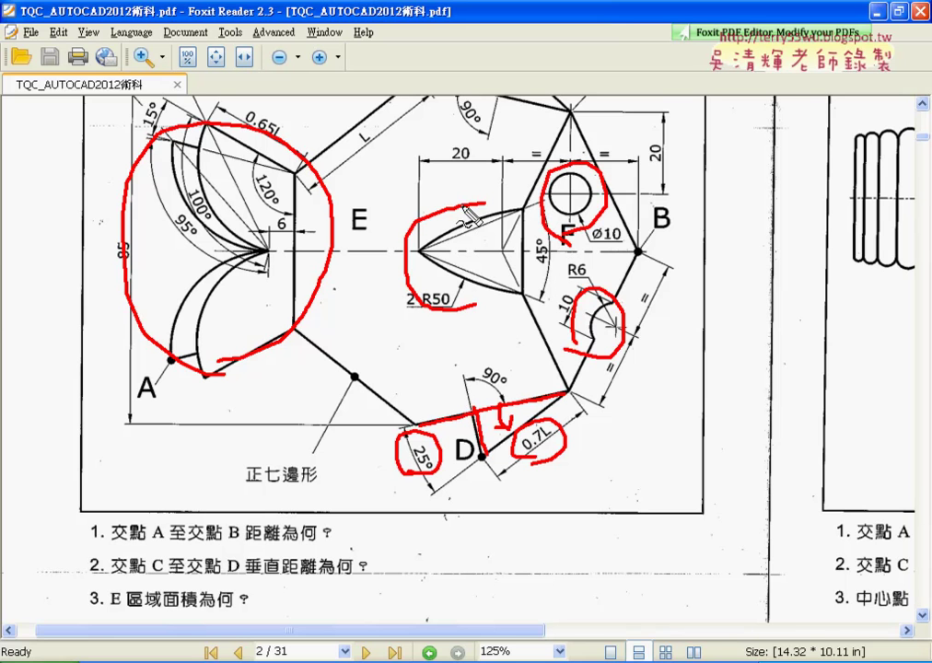